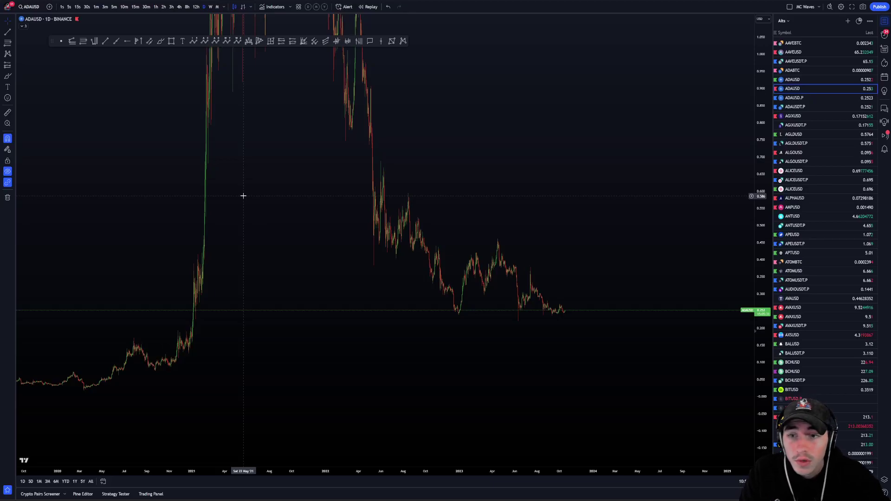
# - Examine the ADAUSD daily price history from the 2018 peak through the 2021 high to the latest candles
pyautogui.moveTo(585, 256); pyautogui.dragTo(608, 263)
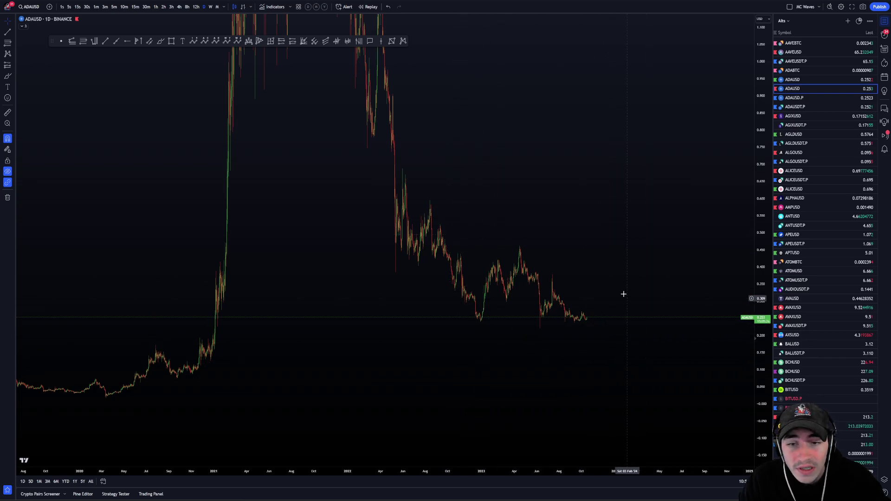
pyautogui.moveTo(623, 294); pyautogui.dragTo(607, 284)
pyautogui.moveTo(742, 386); pyautogui.dragTo(761, 321)
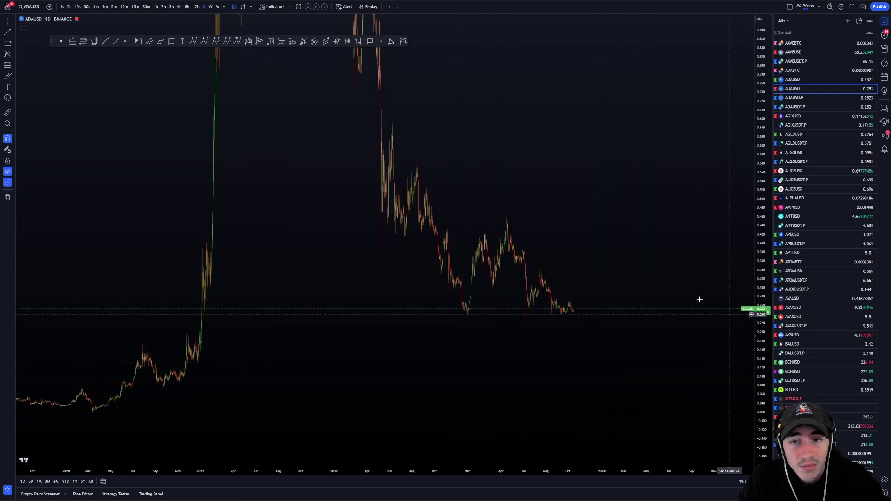
pyautogui.moveTo(602, 268); pyautogui.dragTo(576, 255)
pyautogui.moveTo(611, 279); pyautogui.dragTo(580, 275)
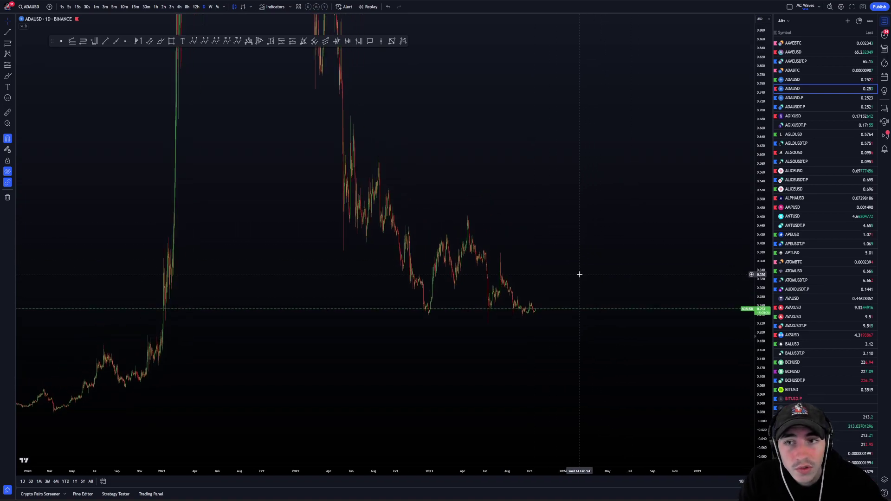
pyautogui.scroll(2, 588, 266)
pyautogui.scroll(-3, 755, 282)
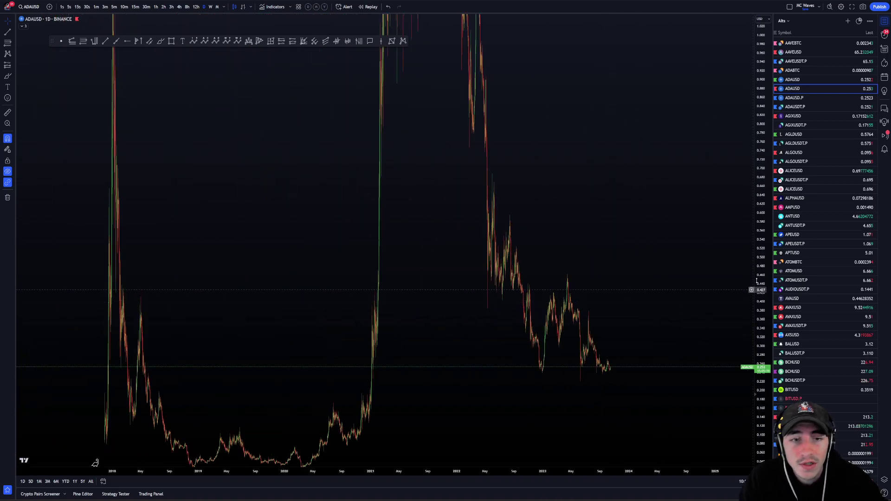
pyautogui.doubleClick(764, 255)
pyautogui.scroll(4, 606, 254)
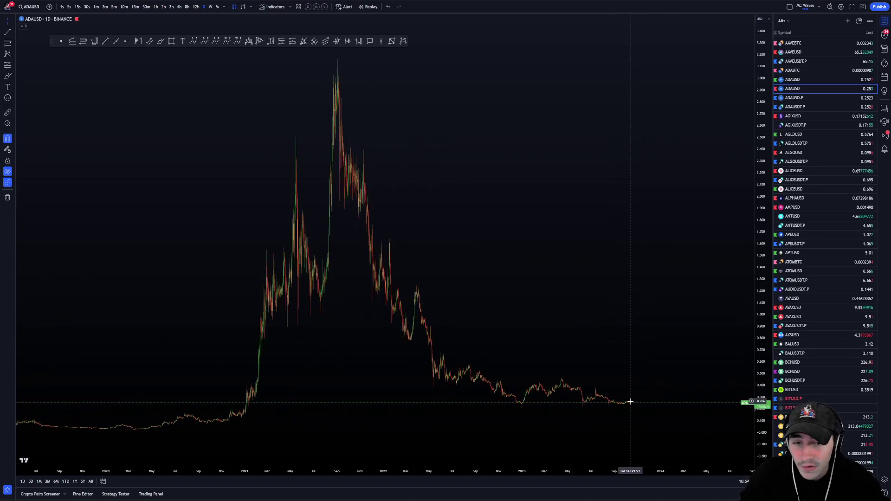
pyautogui.rightClick(639, 385)
pyautogui.scroll(7, 629, 338)
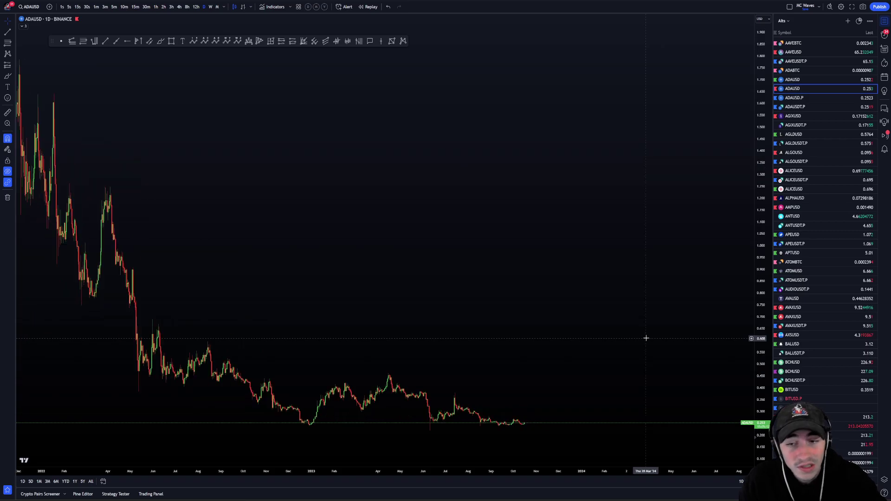
pyautogui.scroll(-6, 689, 313)
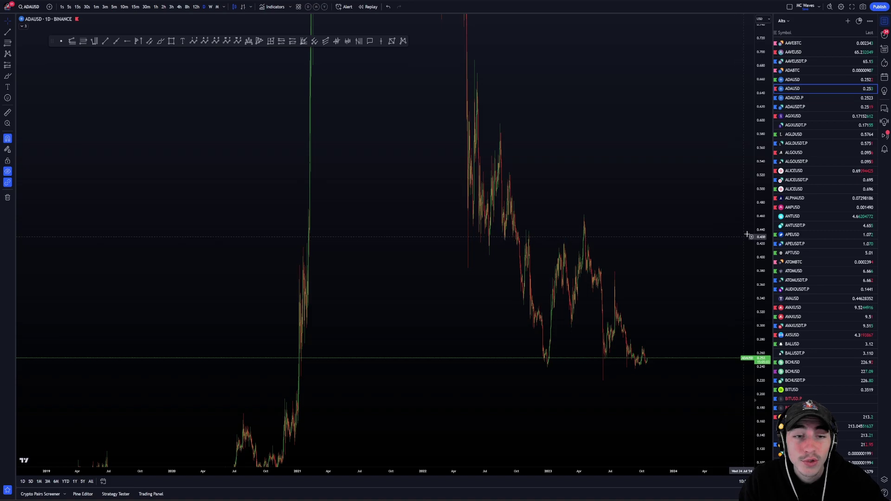
pyautogui.moveTo(755, 236); pyautogui.dragTo(755, 413)
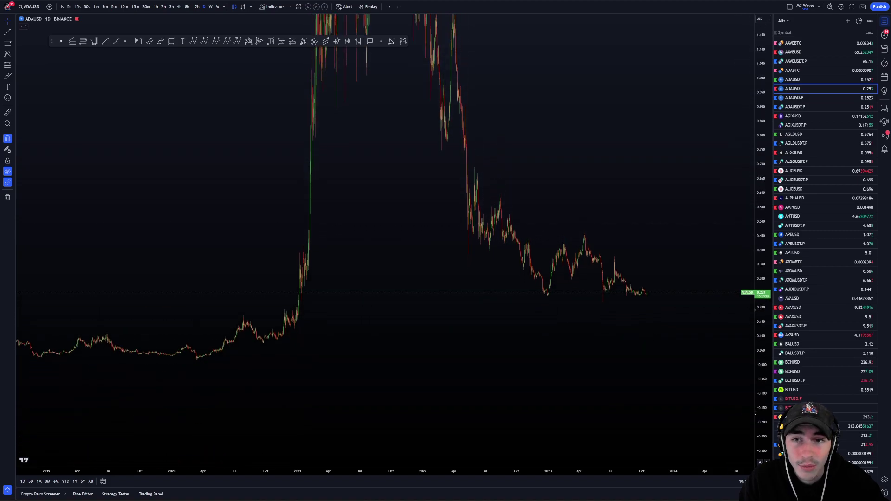
# - Bring up the list of chart objects and unhide the chart's drawings
pyautogui.click(885, 479)
pyautogui.rightClick(644, 216)
pyautogui.click(631, 199)
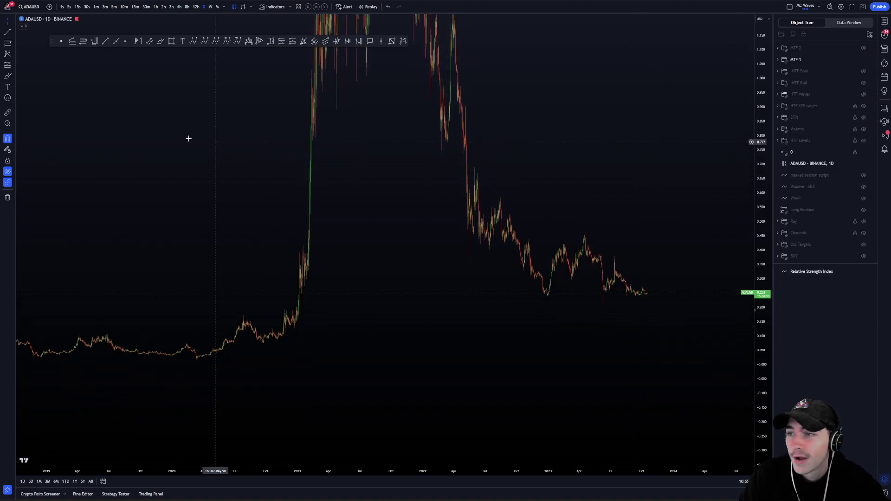
pyautogui.click(7, 171)
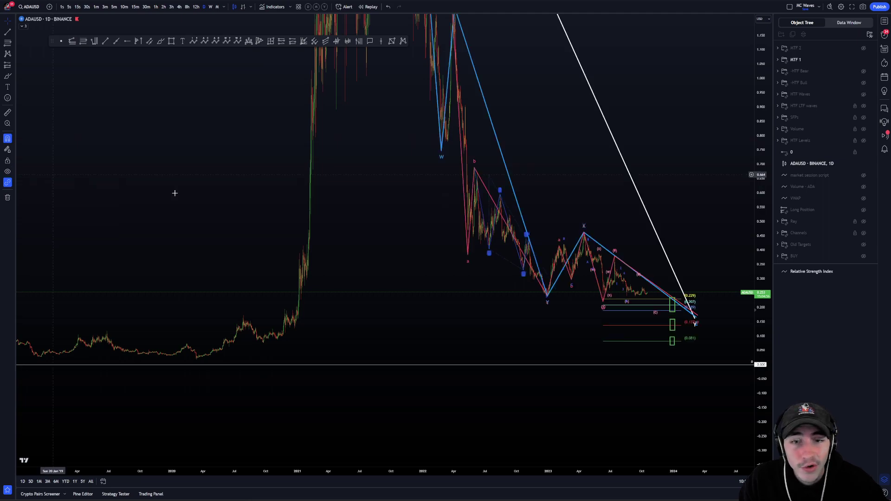
pyautogui.moveTo(686, 201); pyautogui.dragTo(735, 246)
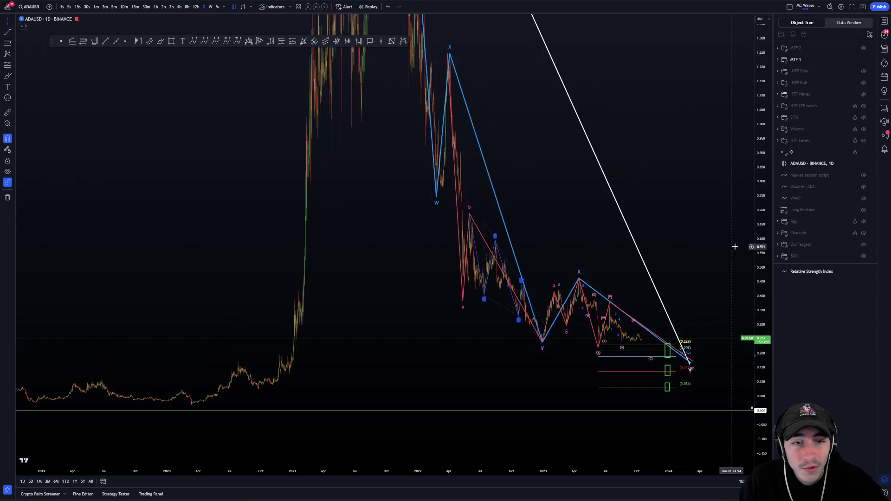
# - Hide the MTF 1 drawing group and switch the price scale to logarithmic
pyautogui.click(864, 63)
pyautogui.scroll(-5, 621, 279)
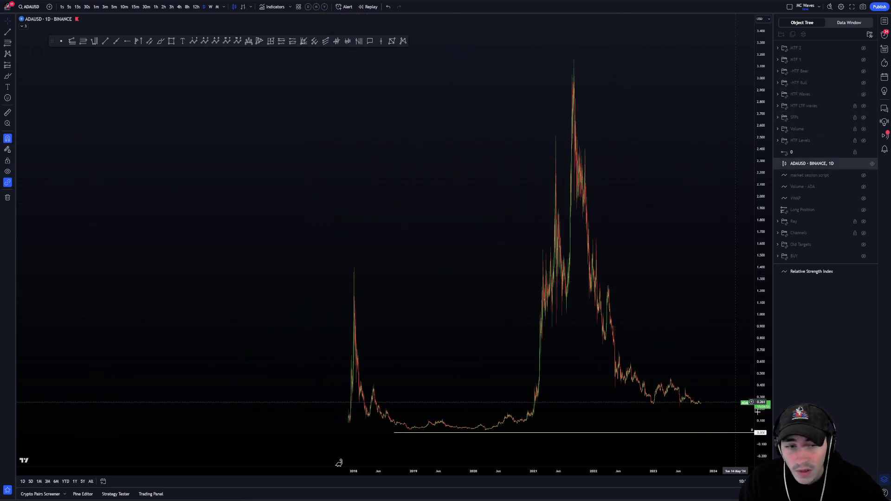
pyautogui.hotkey('alt', 'l')
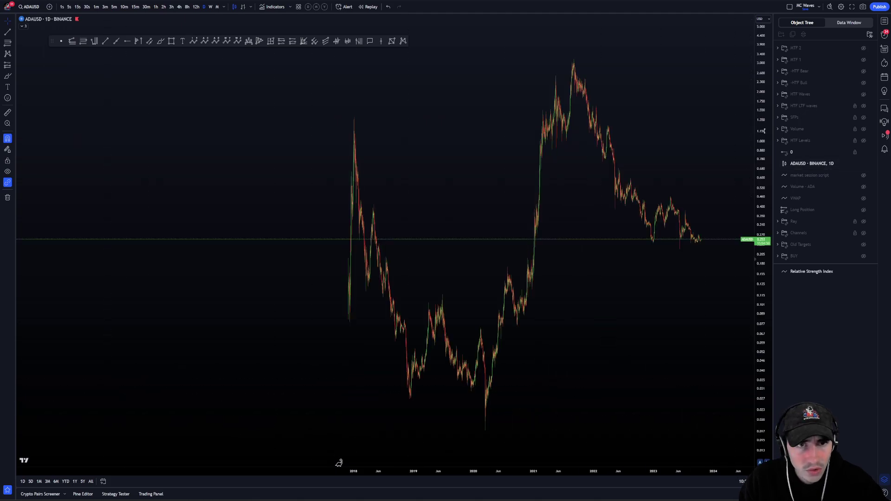
pyautogui.scroll(4, 629, 290)
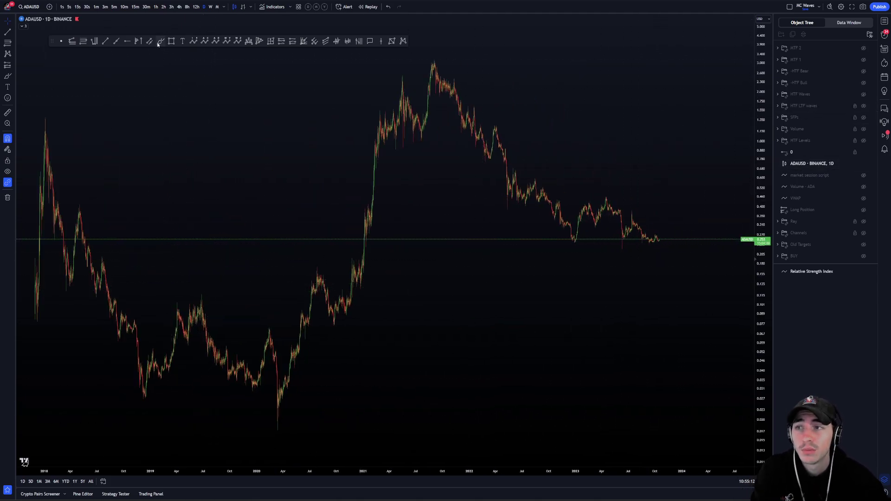
# - Trace the five-wave rise from the 2020 low to the 2021 peak with the Brush, and undo the stroke
pyautogui.moveTo(277, 429); pyautogui.dragTo(313, 274)
pyautogui.moveTo(333, 322)
pyautogui.mouseDown()
pyautogui.moveTo(366, 232)
pyautogui.moveTo(398, 76)
pyautogui.moveTo(436, 74)
pyautogui.mouseUp()
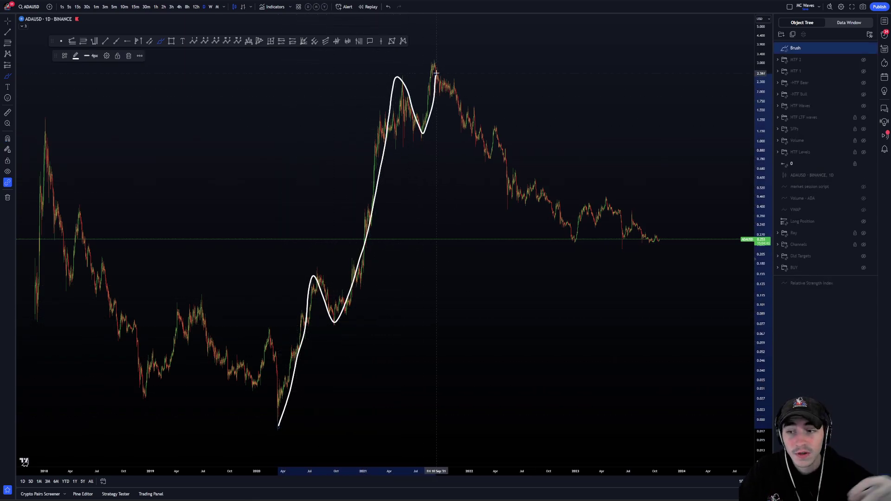
pyautogui.hotkey('ctrl', 'z')
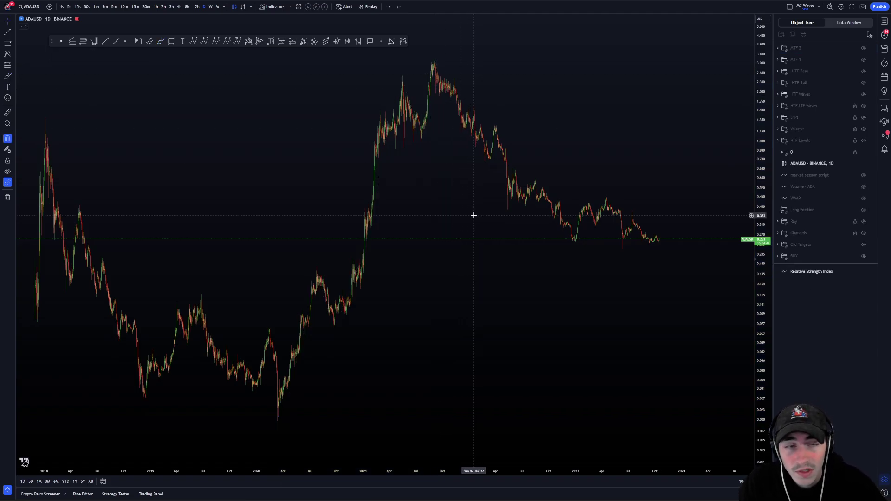
# - Show the HTF Waves group and the -HTF Bull group over the full price history
pyautogui.scroll(-4, 685, 121)
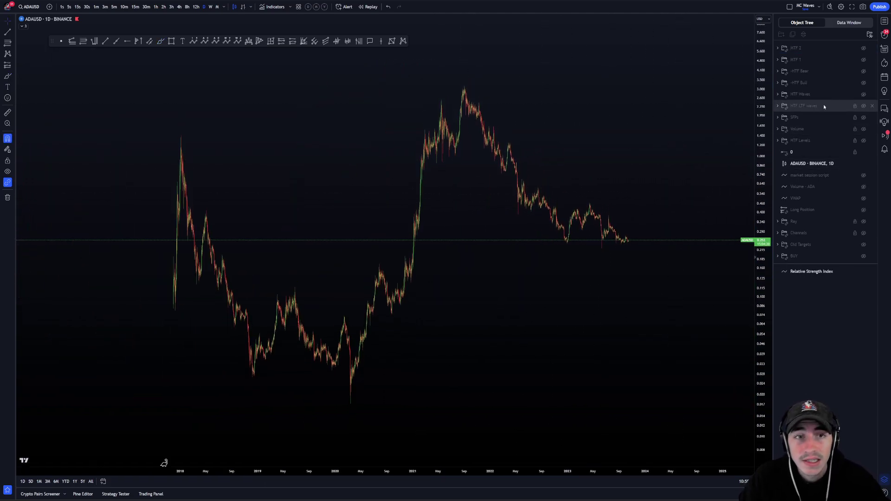
pyautogui.click(863, 94)
pyautogui.moveTo(580, 203); pyautogui.dragTo(529, 241)
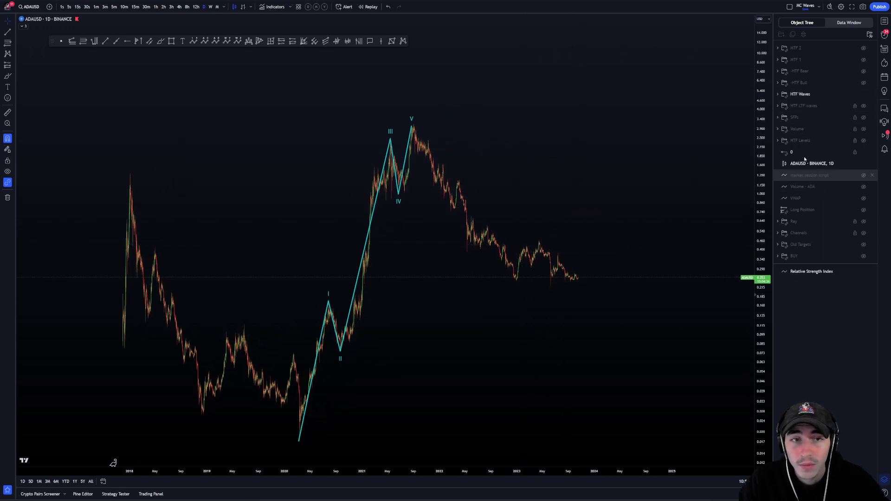
pyautogui.click(864, 83)
pyautogui.moveTo(660, 135); pyautogui.dragTo(590, 150)
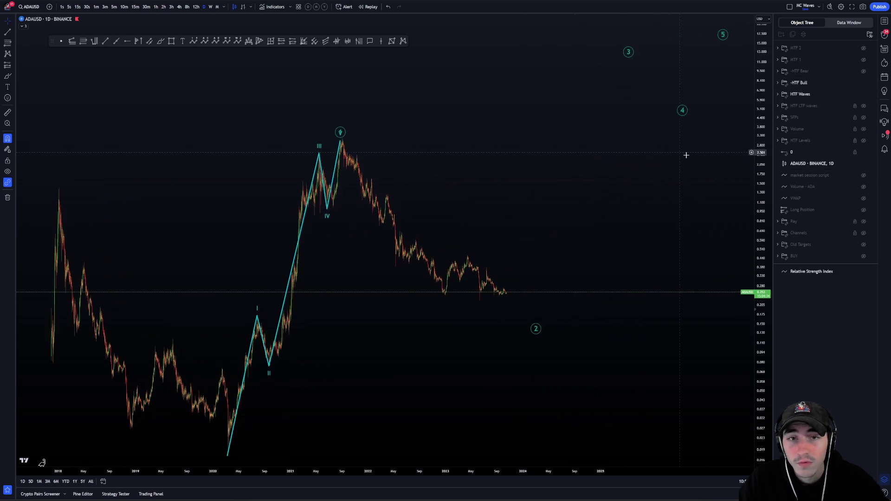
pyautogui.scroll(-3, 742, 183)
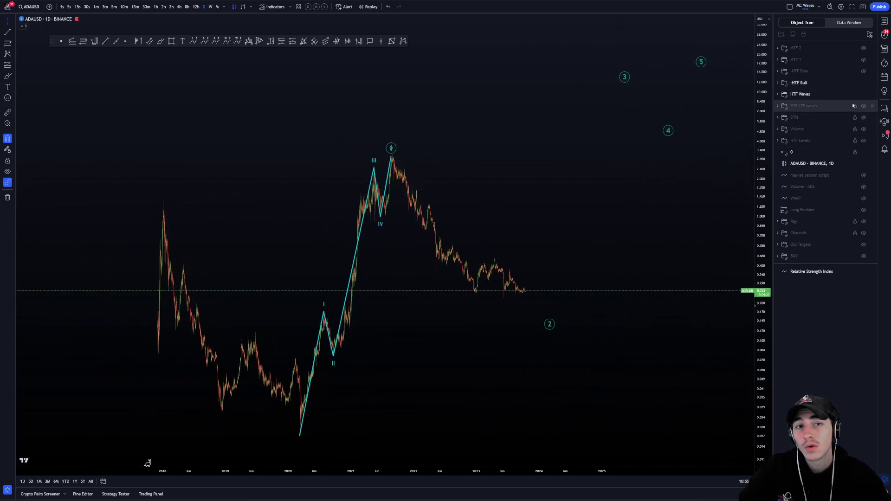
# - Swap the -HTF Bull labels for the -HTF Bear ones, and show the bull labels alongside them for comparison
pyautogui.click(864, 84)
pyautogui.click(864, 71)
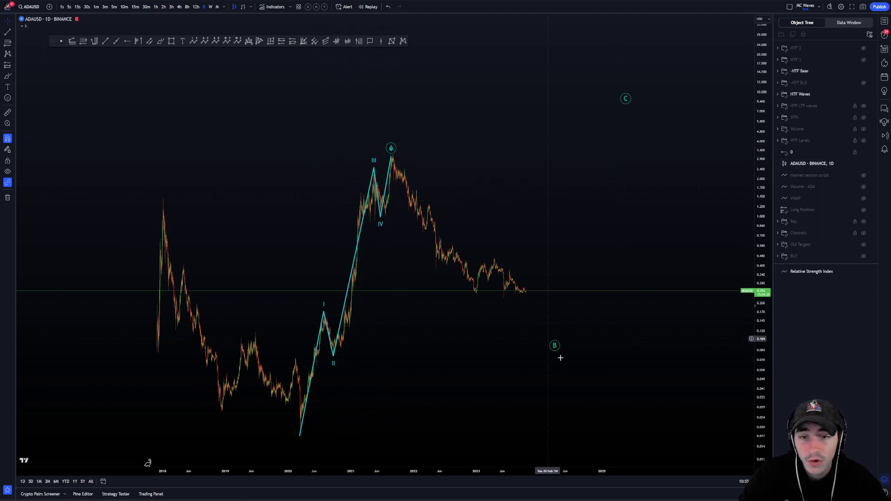
pyautogui.click(864, 84)
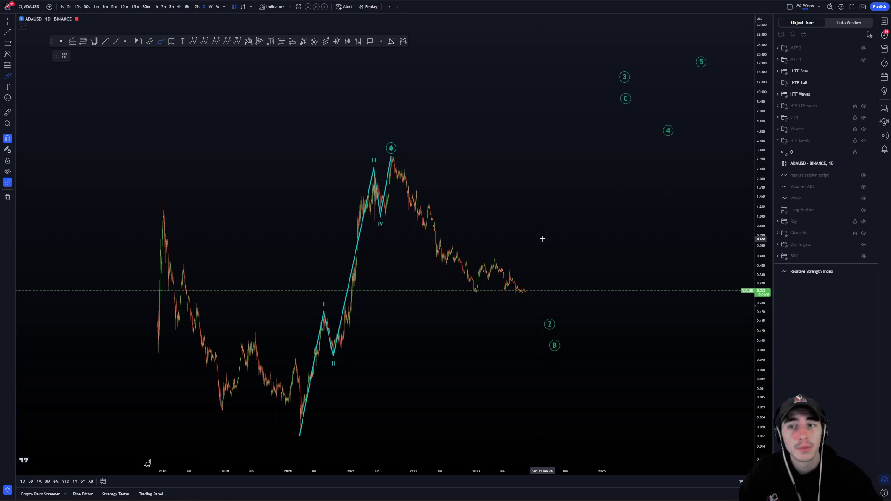
# - Hide the -HTF Bear, -HTF Bull and HTF Waves groups so only the price remains
pyautogui.click(864, 71)
pyautogui.click(864, 83)
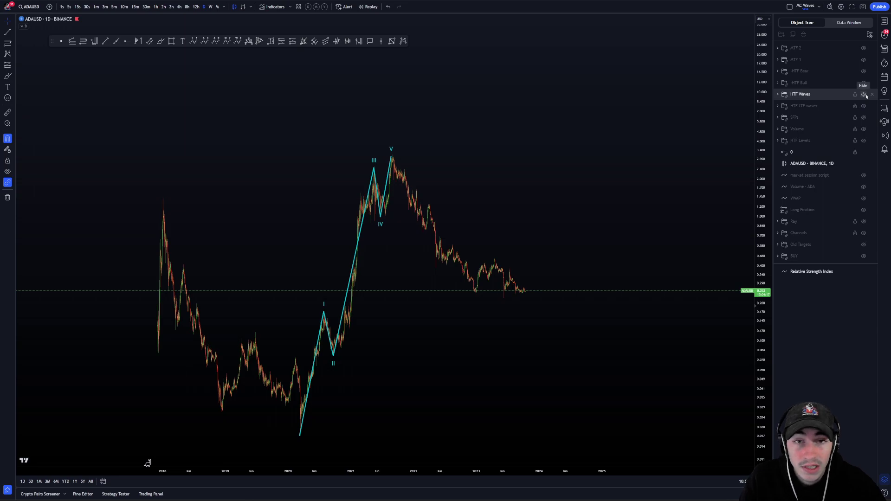
pyautogui.click(865, 95)
pyautogui.click(864, 91)
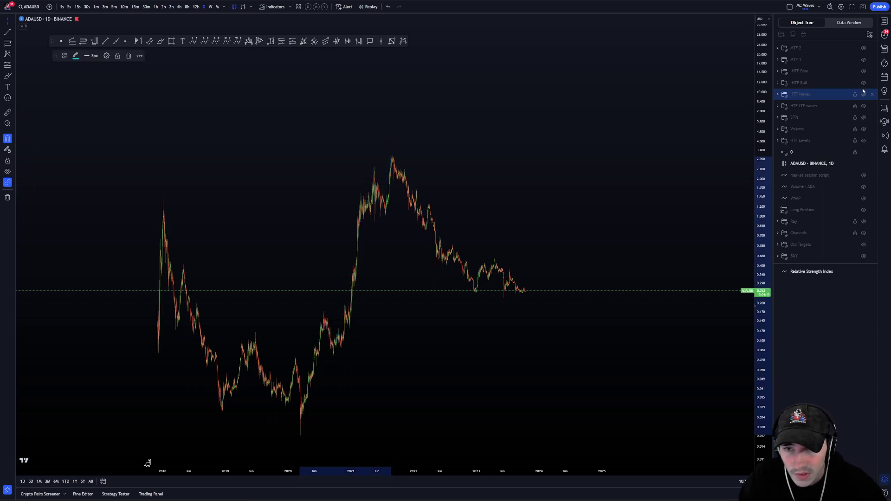
pyautogui.click(864, 94)
pyautogui.click(863, 94)
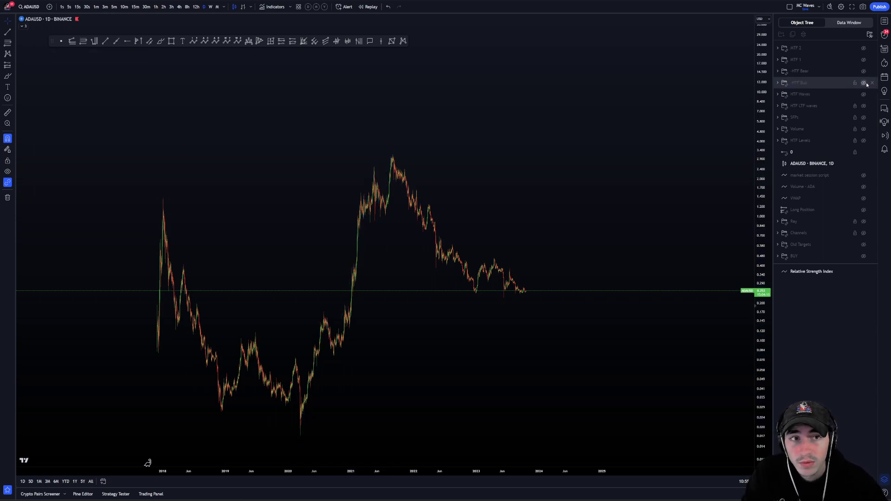
pyautogui.click(864, 83)
# - Turn off the logarithmic price scale
pyautogui.scroll(5, 613, 169)
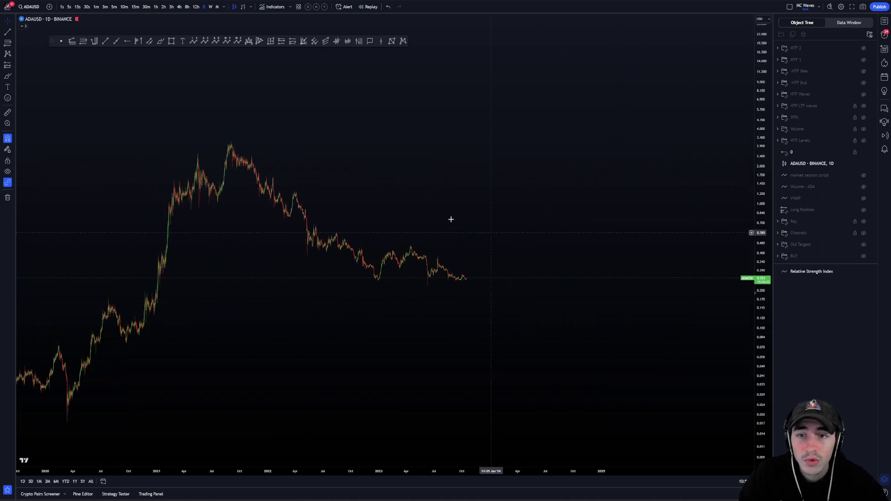
pyautogui.moveTo(721, 288); pyautogui.dragTo(749, 295)
pyautogui.scroll(-4, 748, 297)
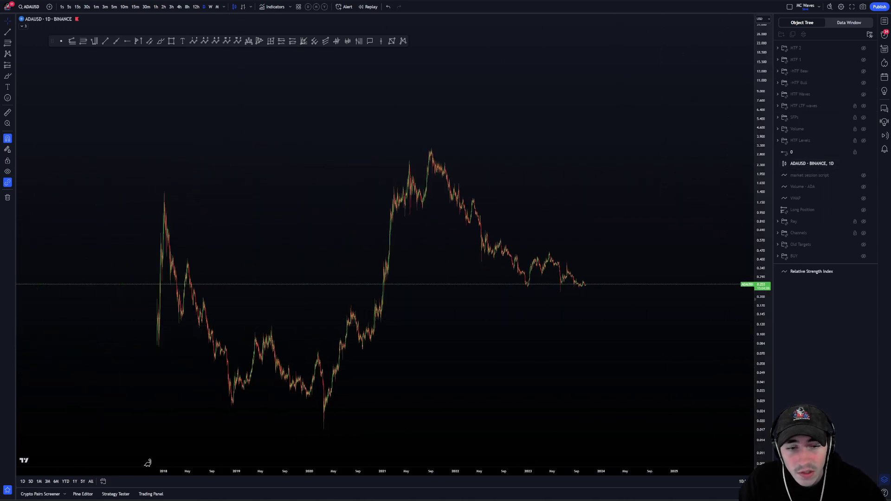
pyautogui.click(767, 462)
# - Examine the 2021 peak and the decline that follows it on the linear price scale
pyautogui.scroll(5, 650, 363)
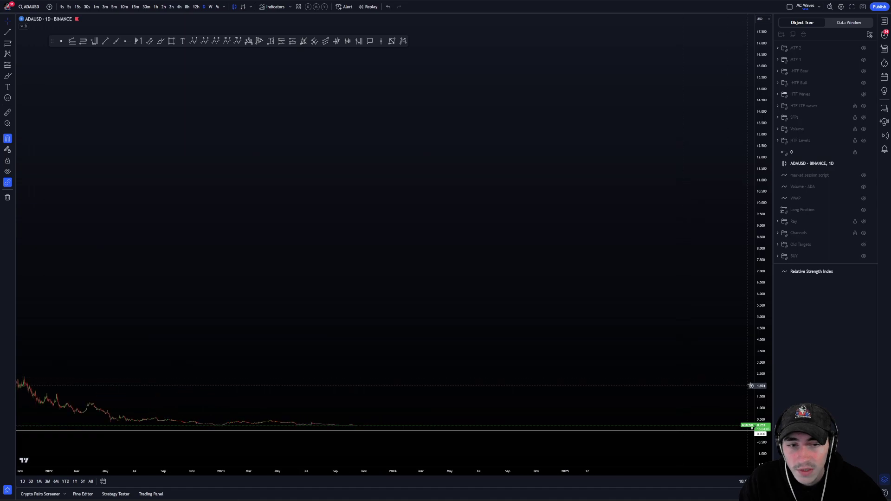
pyautogui.moveTo(762, 358); pyautogui.dragTo(762, 204)
pyautogui.moveTo(654, 302); pyautogui.dragTo(625, 51)
pyautogui.scroll(-5, 604, 93)
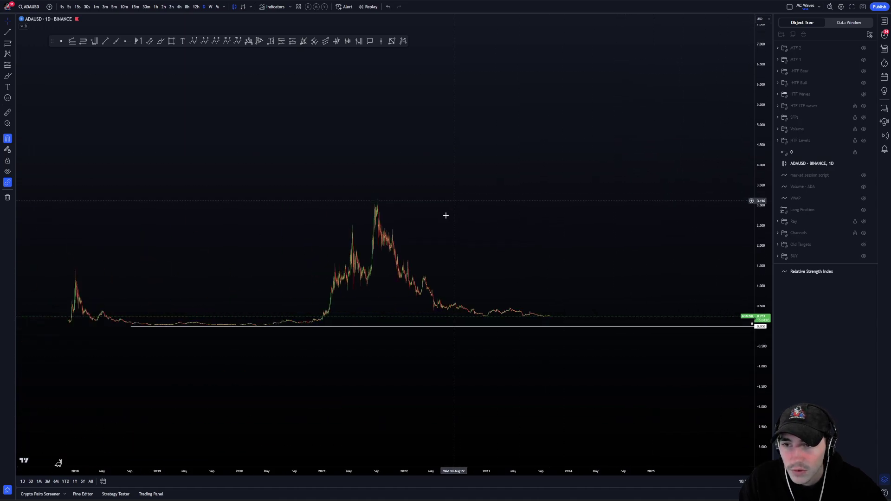
pyautogui.scroll(5, 477, 217)
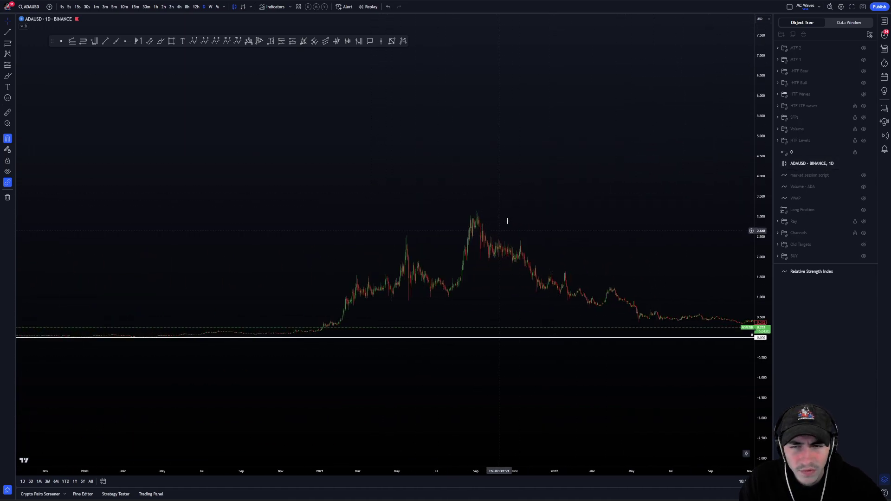
pyautogui.moveTo(599, 207); pyautogui.dragTo(482, 190)
pyautogui.scroll(-5, 742, 313)
pyautogui.moveTo(761, 320); pyautogui.dragTo(762, 209)
pyautogui.moveTo(680, 208); pyautogui.dragTo(478, 159)
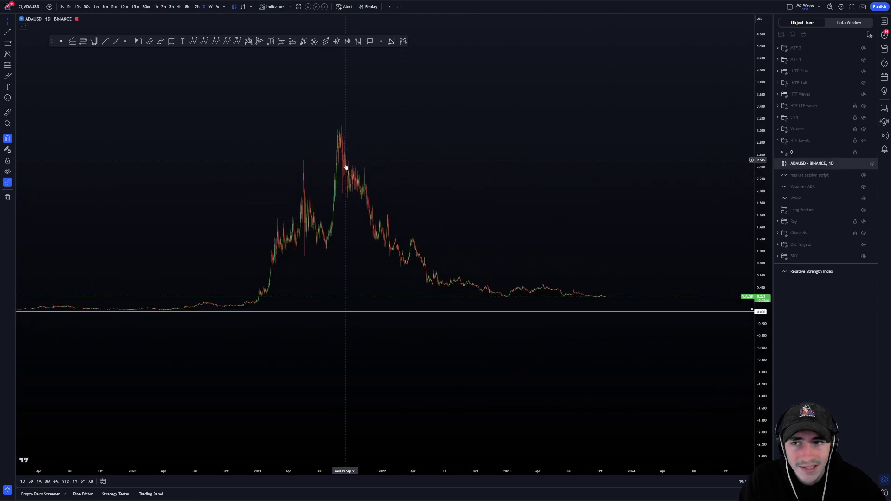
# - Show the MTF 1 group's W-X-Y correction over the decline from the 2021 peak
pyautogui.click(863, 60)
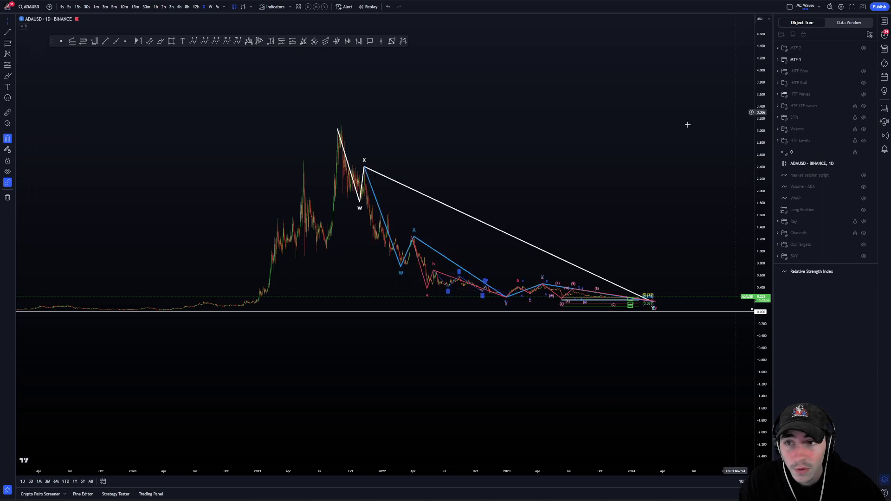
pyautogui.moveTo(336, 127); pyautogui.dragTo(367, 122)
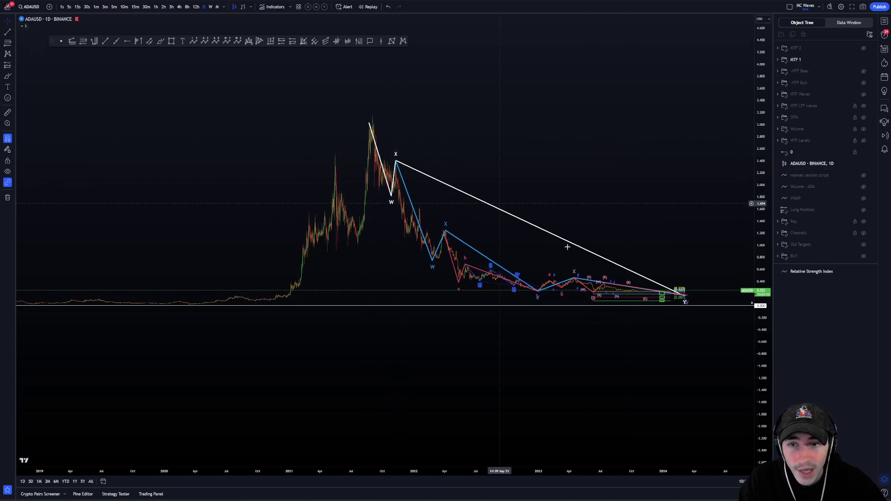
pyautogui.moveTo(767, 384); pyautogui.dragTo(756, 240)
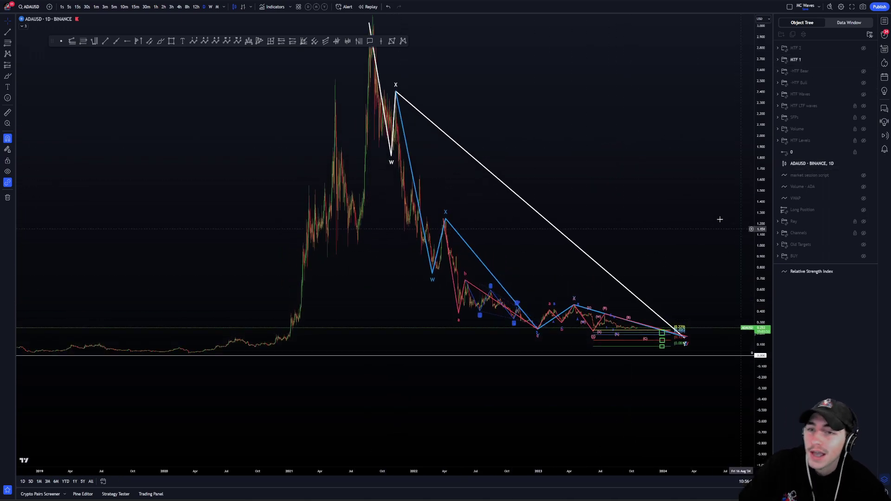
pyautogui.moveTo(698, 207); pyautogui.dragTo(657, 169)
pyautogui.scroll(-1, 690, 199)
pyautogui.moveTo(761, 316); pyautogui.dragTo(761, 274)
pyautogui.moveTo(627, 193); pyautogui.dragTo(587, 201)
pyautogui.scroll(1, 469, 148)
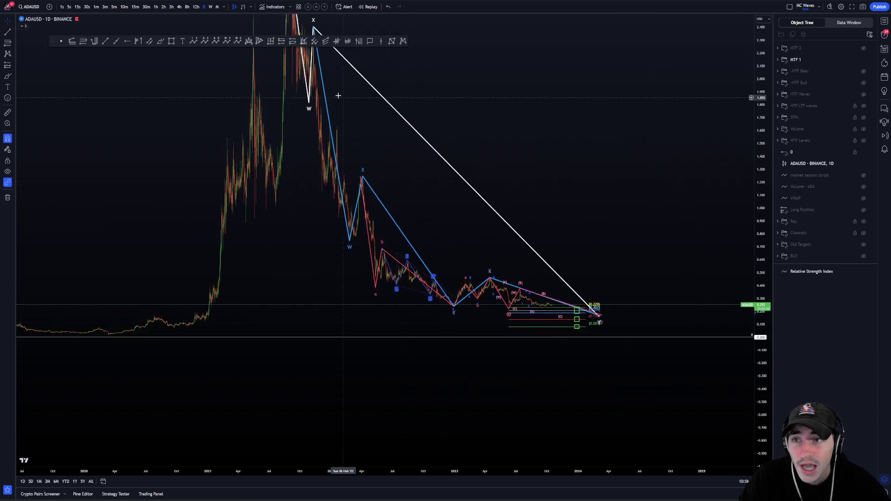
# - Examine the MTF 1 group's white and blue wave counts across the whole decline from the 2021 peak
pyautogui.moveTo(660, 226); pyautogui.dragTo(685, 224)
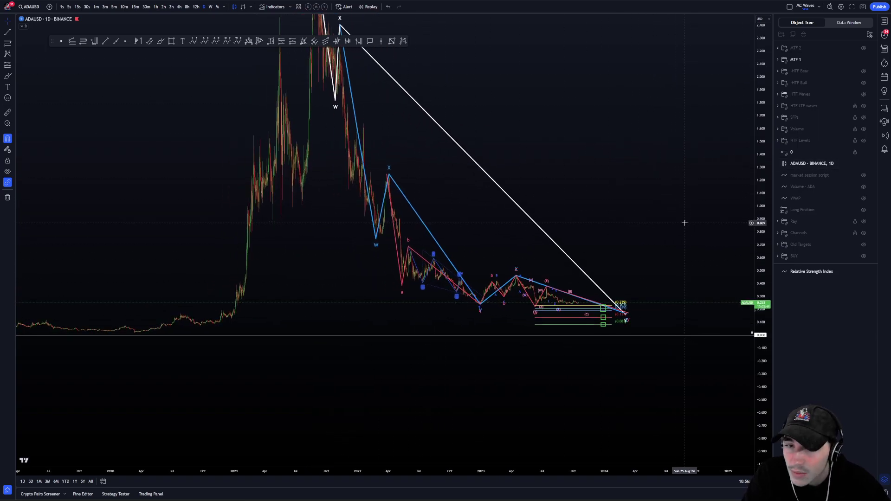
pyautogui.scroll(2, 685, 223)
pyautogui.moveTo(763, 332); pyautogui.dragTo(757, 186)
pyautogui.moveTo(671, 222); pyautogui.dragTo(698, 194)
pyautogui.scroll(2, 690, 204)
pyautogui.moveTo(764, 260); pyautogui.dragTo(764, 348)
pyautogui.moveTo(610, 220); pyautogui.dragTo(630, 302)
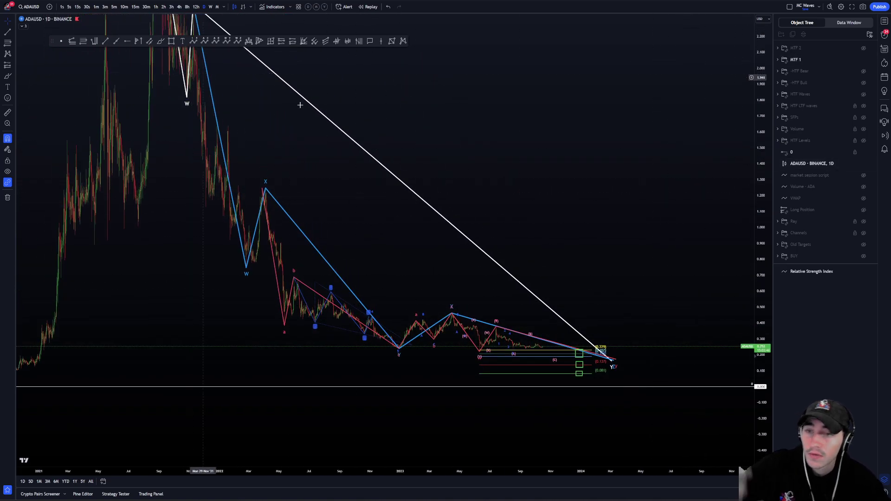
pyautogui.moveTo(551, 225); pyautogui.dragTo(590, 242)
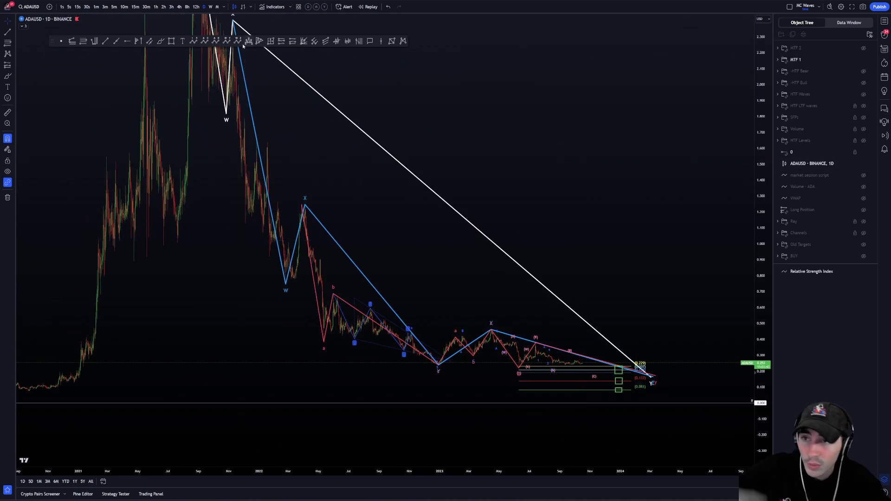
pyautogui.moveTo(647, 255); pyautogui.dragTo(619, 223)
# - Inspect the 2022–2024 part of the count up close, comparing the blue W-X-Y-X-Z legs with the target boxes below price
pyautogui.moveTo(764, 365); pyautogui.dragTo(763, 155)
pyautogui.scroll(4, 679, 274)
pyautogui.moveTo(669, 319); pyautogui.dragTo(694, 167)
pyautogui.moveTo(759, 325); pyautogui.dragTo(725, 236)
pyautogui.scroll(-1, 726, 236)
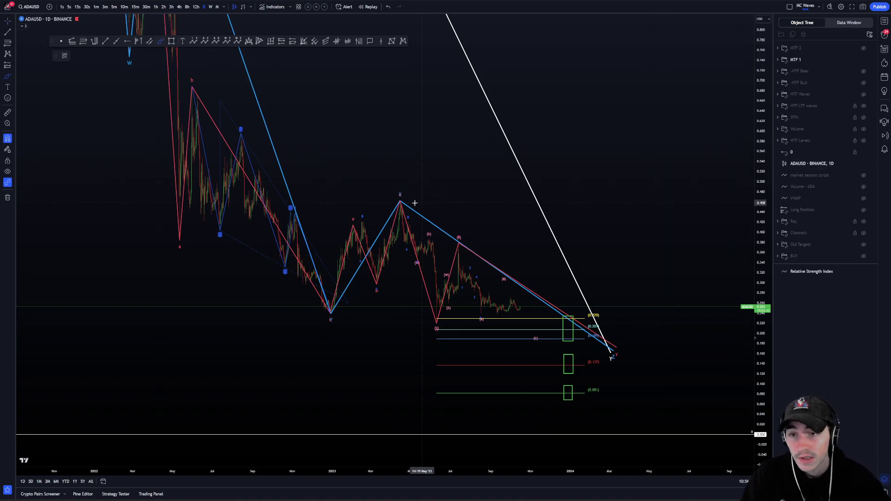
pyautogui.moveTo(652, 121); pyautogui.dragTo(703, 287)
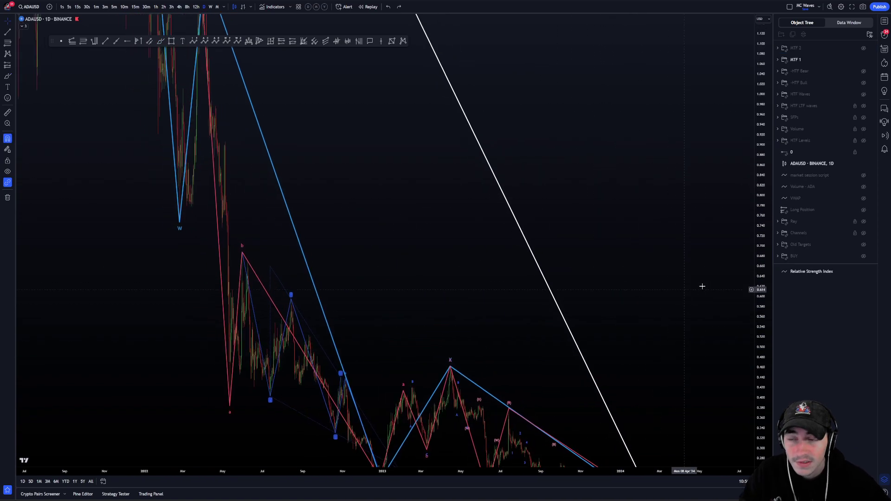
pyautogui.moveTo(762, 171); pyautogui.dragTo(729, 434)
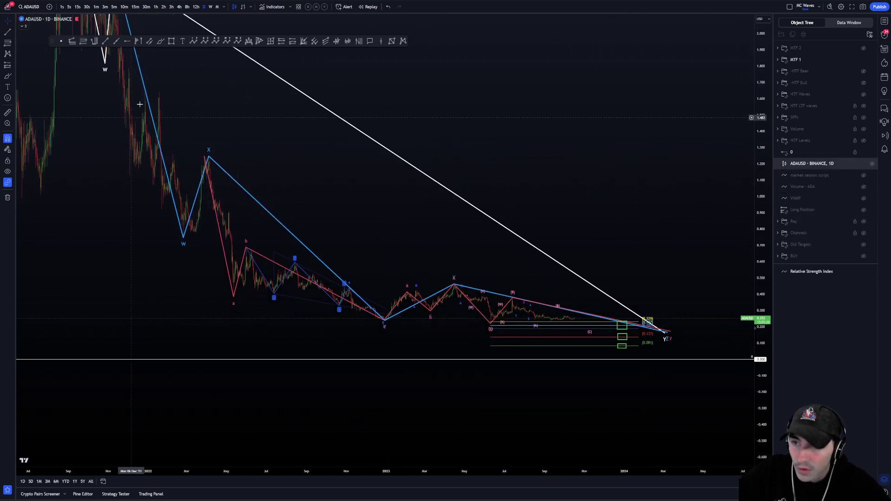
pyautogui.moveTo(705, 232); pyautogui.dragTo(706, 213)
pyautogui.moveTo(762, 348); pyautogui.dragTo(728, 46)
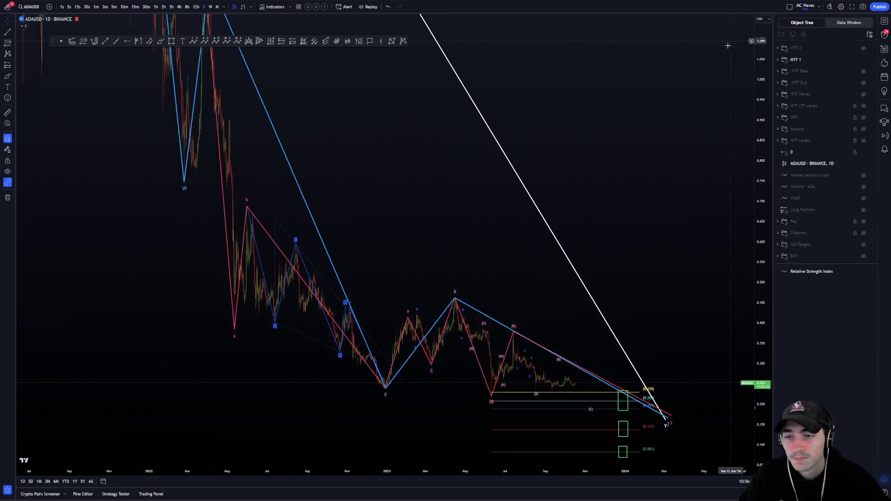
pyautogui.moveTo(690, 95); pyautogui.dragTo(684, 52)
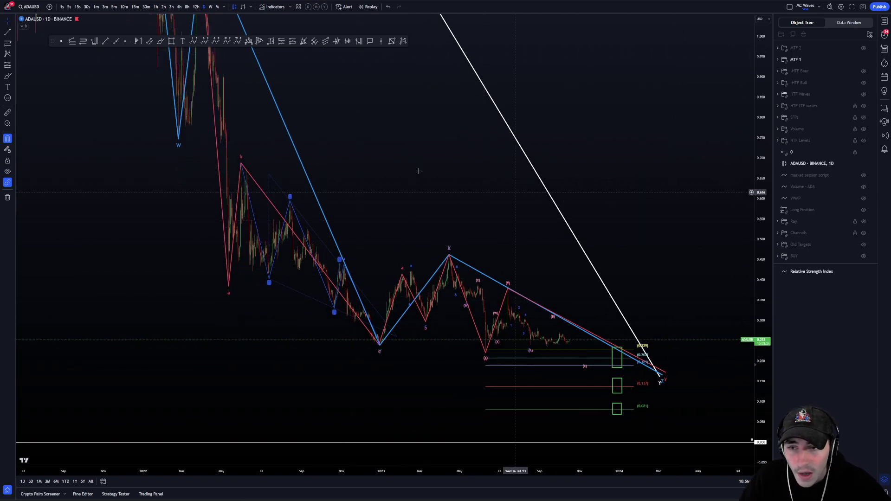
pyautogui.moveTo(760, 258); pyautogui.dragTo(760, 237)
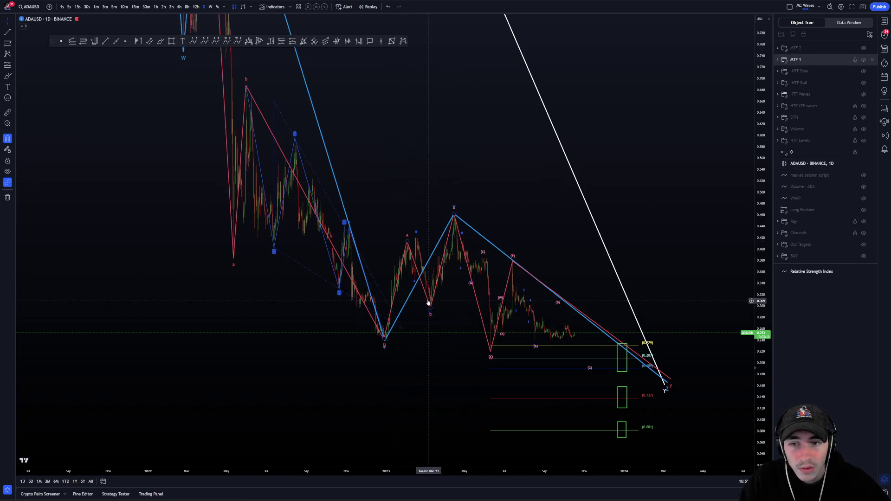
# - Sketch brush strokes over the rise from the late-2022 low toward the blue X high, and undo them
pyautogui.moveTo(462, 175); pyautogui.dragTo(441, 188)
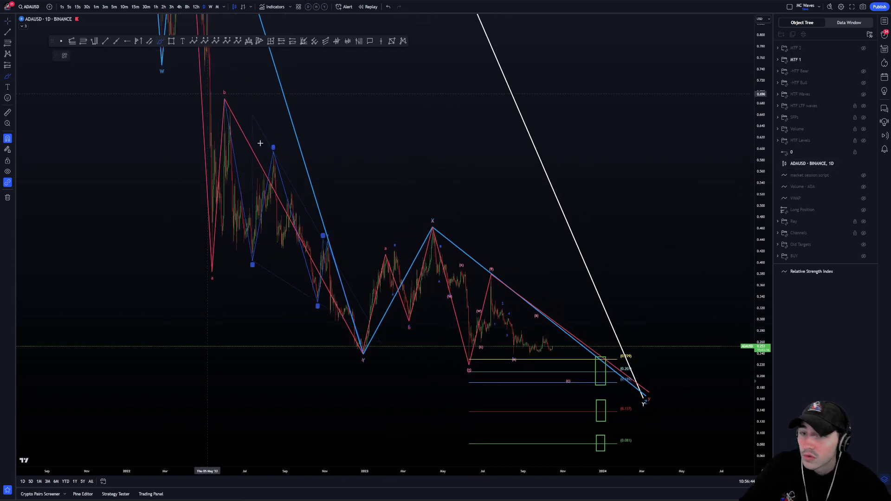
pyautogui.moveTo(363, 347)
pyautogui.mouseDown()
pyautogui.moveTo(414, 314)
pyautogui.moveTo(429, 226)
pyautogui.moveTo(458, 331)
pyautogui.mouseUp()
pyautogui.hotkey('ctrl', 'z')
pyautogui.hotkey('ctrl', 'z')
pyautogui.moveTo(367, 348)
pyautogui.mouseDown()
pyautogui.moveTo(411, 304)
pyautogui.moveTo(427, 193)
pyautogui.moveTo(450, 168)
pyautogui.mouseUp()
pyautogui.hotkey('ctrl', 'z')
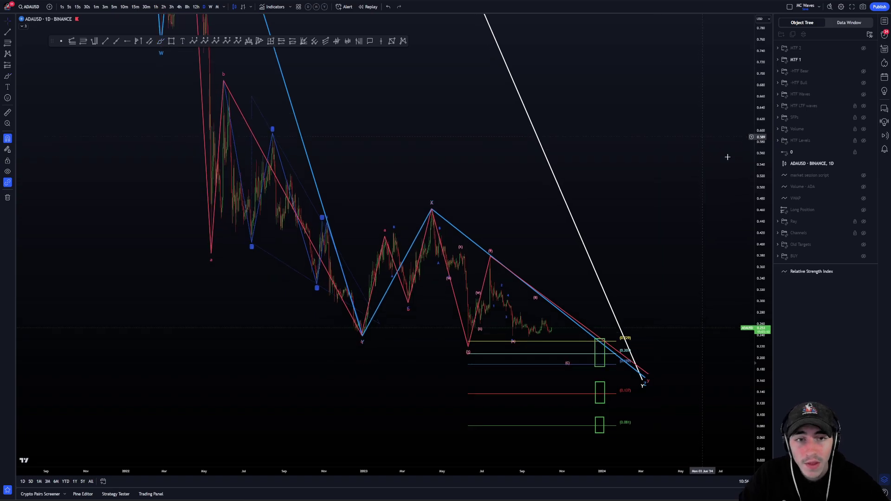
# - Move the blue count's Z end point to about 0.163 in late February 2024, just before the white Y
pyautogui.click(434, 206)
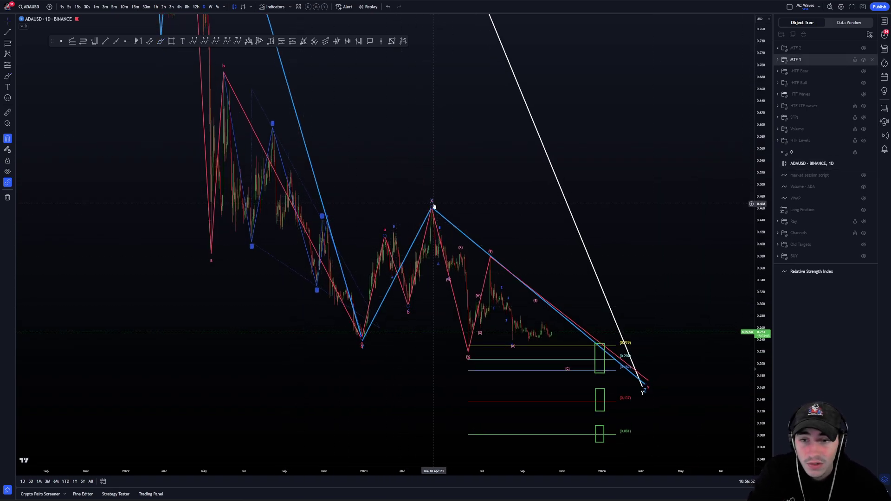
pyautogui.moveTo(507, 241); pyautogui.dragTo(486, 209)
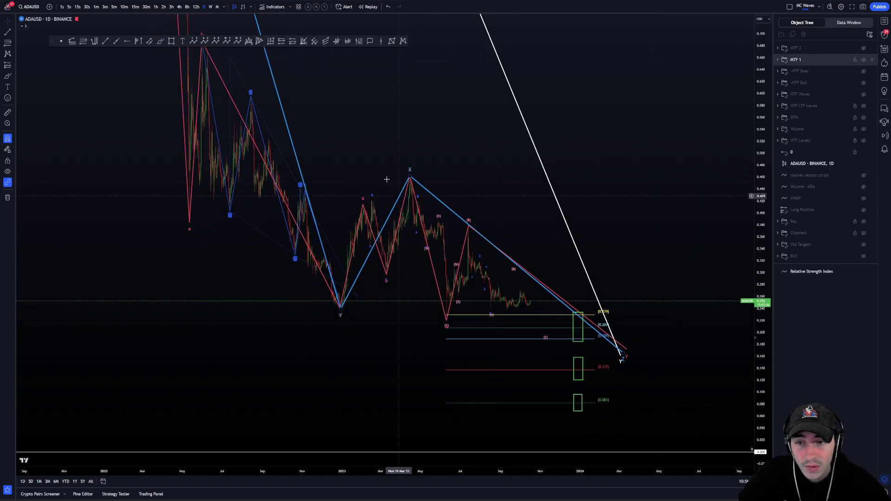
pyautogui.moveTo(493, 178); pyautogui.dragTo(520, 183)
pyautogui.scroll(2, 520, 184)
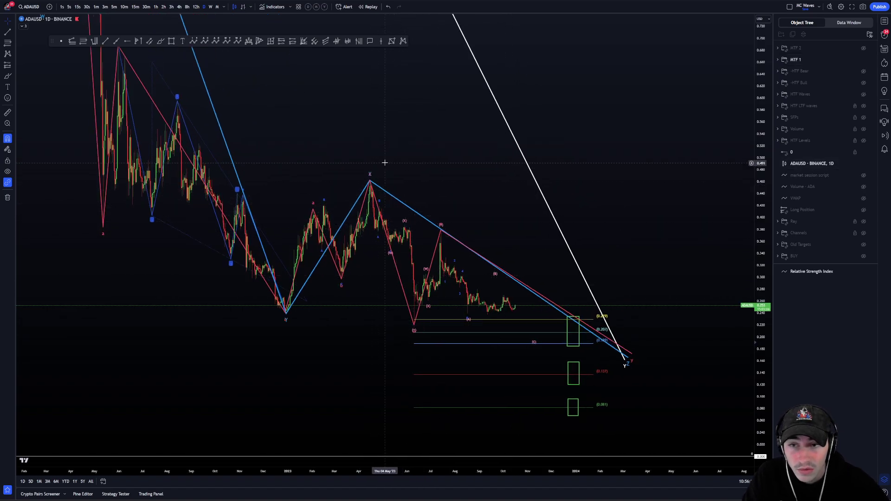
pyautogui.click(629, 360)
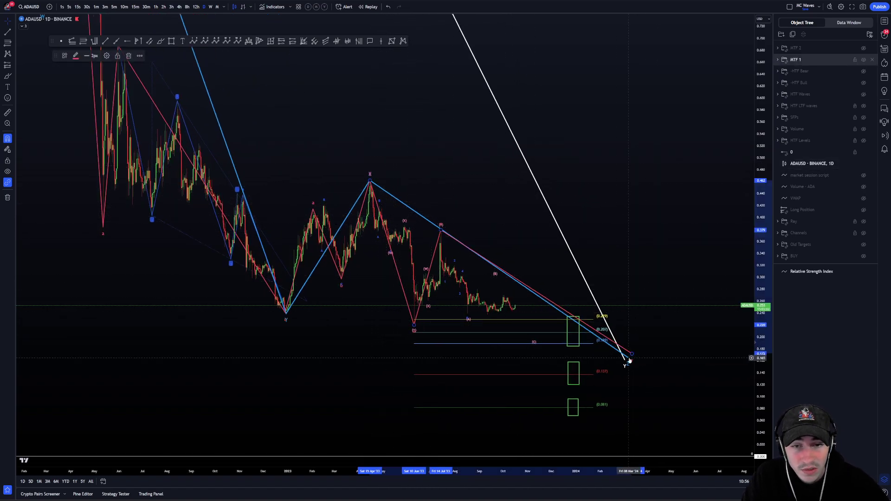
pyautogui.moveTo(630, 360); pyautogui.dragTo(612, 288)
pyautogui.moveTo(641, 329); pyautogui.dragTo(621, 359)
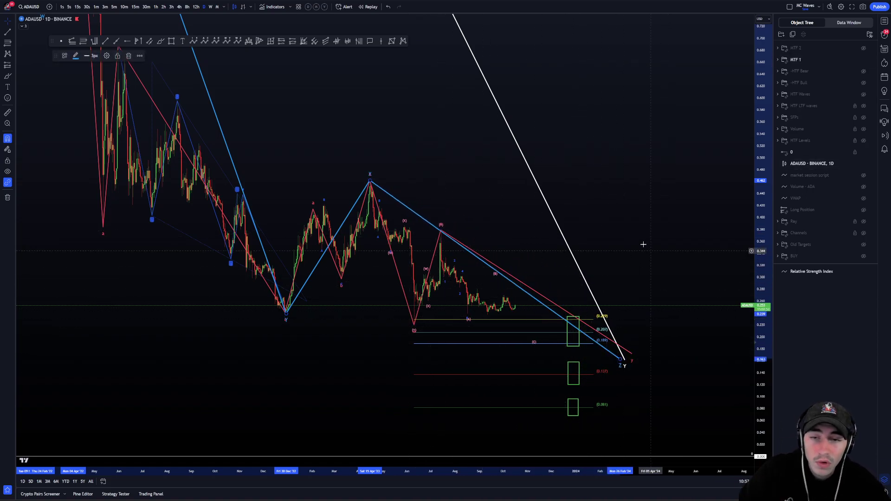
# - Sketch a brush path from the blue X high down to the mid-2023 low, up, and into the uppermost target box, and delete it
pyautogui.scroll(-5, 642, 245)
pyautogui.moveTo(763, 303)
pyautogui.mouseDown()
pyautogui.moveTo(762, 280)
pyautogui.moveTo(763, 293)
pyautogui.mouseUp()
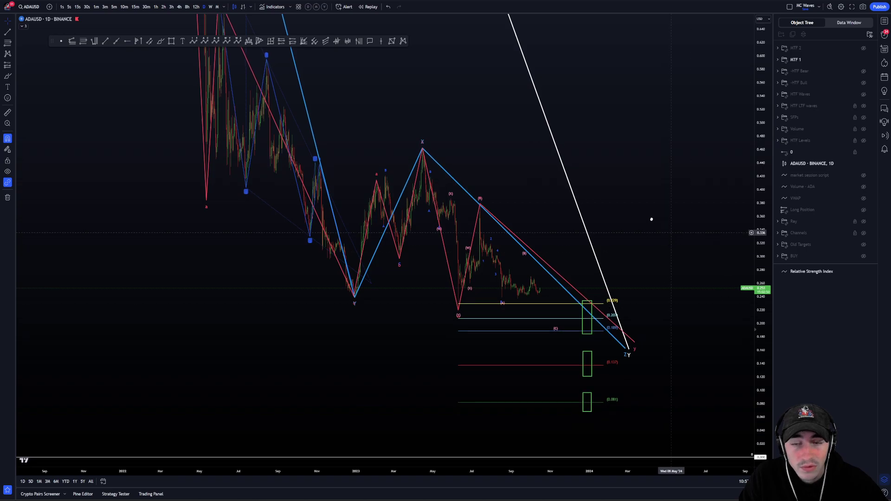
pyautogui.moveTo(671, 224); pyautogui.dragTo(639, 210)
pyautogui.click(160, 41)
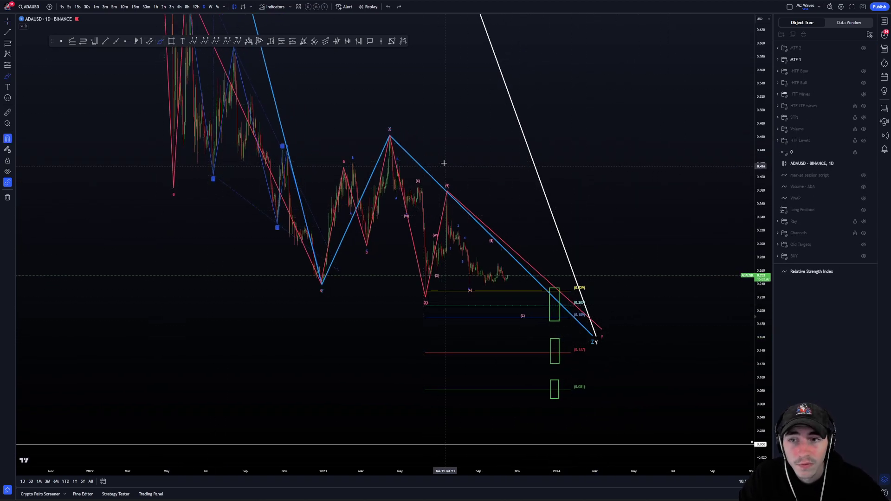
pyautogui.moveTo(393, 136)
pyautogui.mouseDown()
pyautogui.moveTo(412, 227)
pyautogui.moveTo(454, 195)
pyautogui.moveTo(563, 311)
pyautogui.mouseUp()
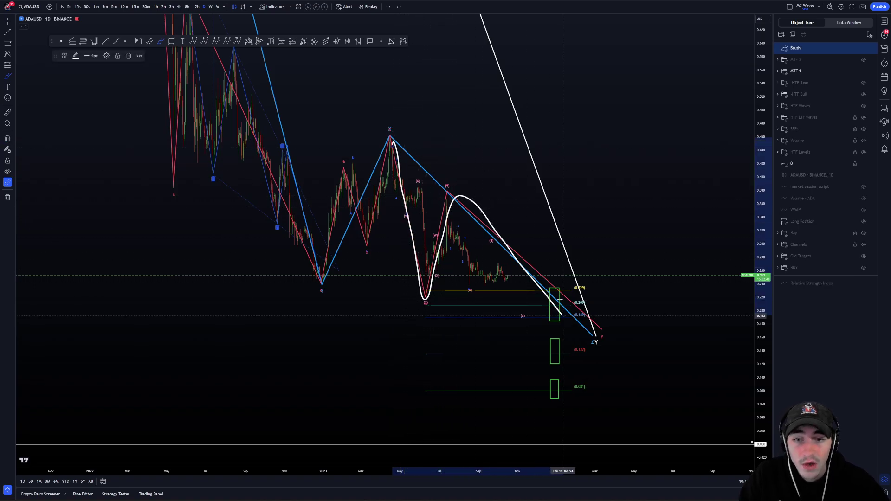
pyautogui.press('Delete')
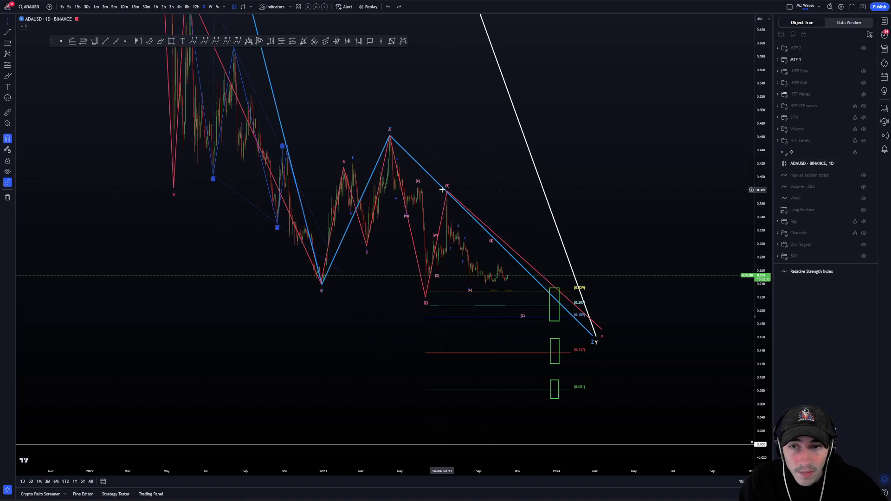
# - Try the red count's end point in the lowest target box at 0.081, and place it beside the blue Z instead
pyautogui.click(447, 291)
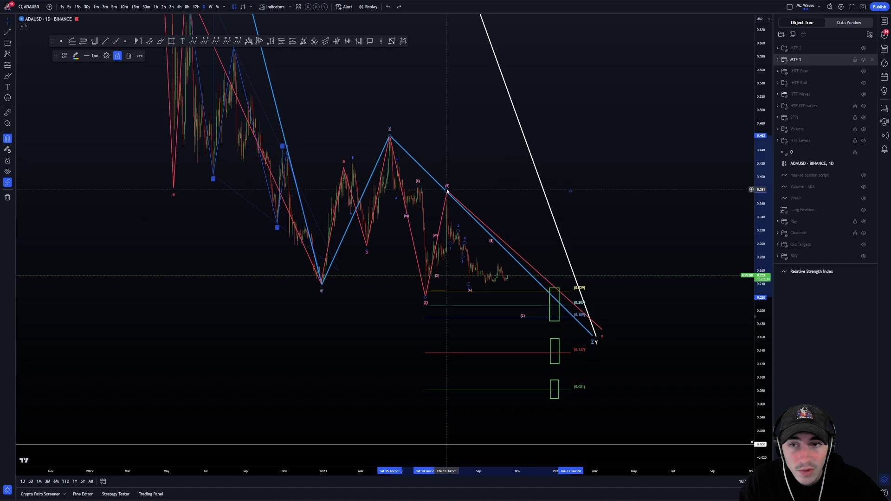
pyautogui.moveTo(602, 329)
pyautogui.mouseDown()
pyautogui.moveTo(547, 319)
pyautogui.moveTo(546, 305)
pyautogui.moveTo(550, 316)
pyautogui.moveTo(536, 319)
pyautogui.moveTo(539, 291)
pyautogui.moveTo(538, 324)
pyautogui.moveTo(543, 307)
pyautogui.moveTo(559, 357)
pyautogui.moveTo(554, 393)
pyautogui.mouseUp()
pyautogui.scroll(-3, 662, 245)
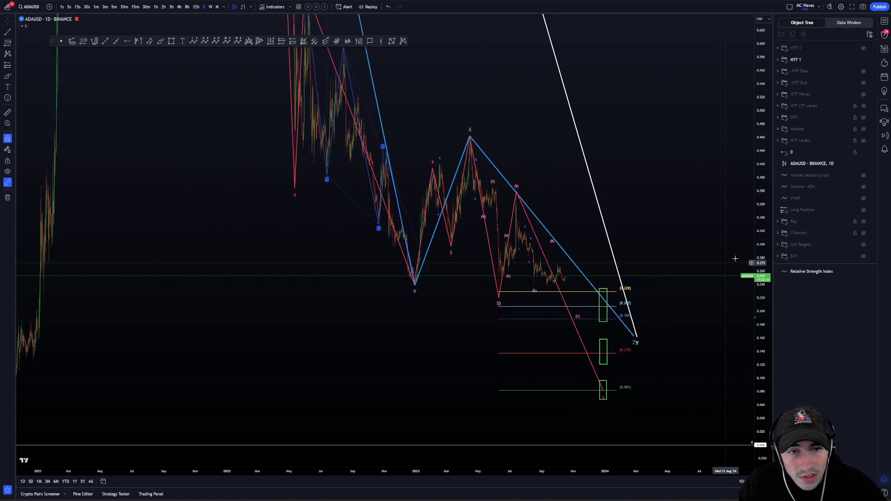
pyautogui.click(602, 367)
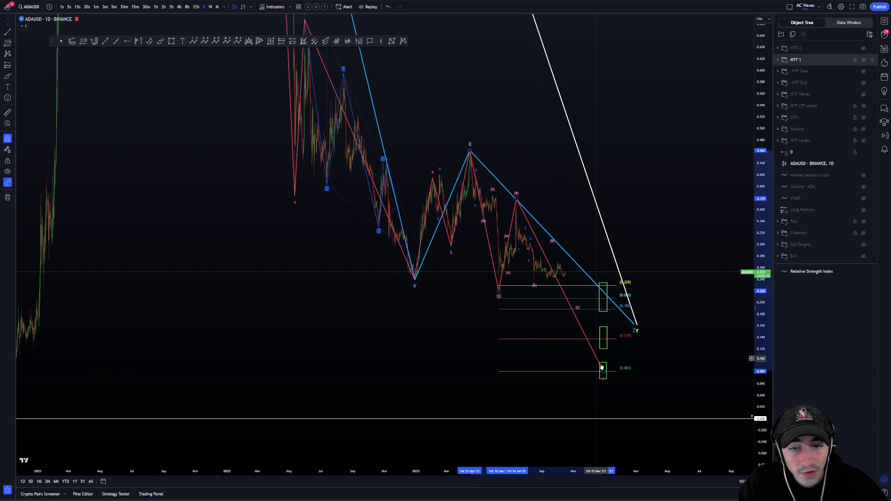
pyautogui.scroll(3, 632, 329)
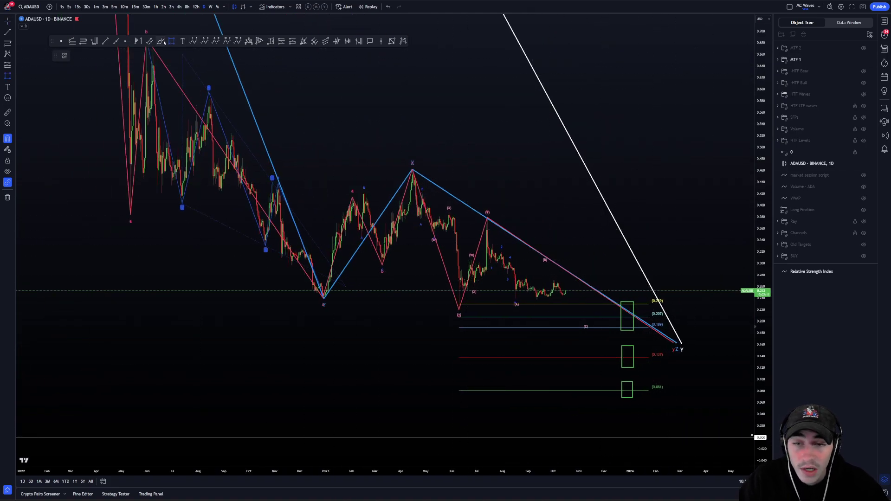
# - Sketch brush strokes from the latest price up past the blue X high as a possible rally, and remove them
pyautogui.moveTo(459, 308)
pyautogui.mouseDown()
pyautogui.moveTo(478, 293)
pyautogui.moveTo(459, 304)
pyautogui.mouseUp()
pyautogui.hotkey('ctrl', 'z')
pyautogui.moveTo(560, 289)
pyautogui.mouseDown()
pyautogui.moveTo(581, 229)
pyautogui.moveTo(597, 126)
pyautogui.moveTo(572, 153)
pyautogui.mouseUp()
pyautogui.press('Escape')
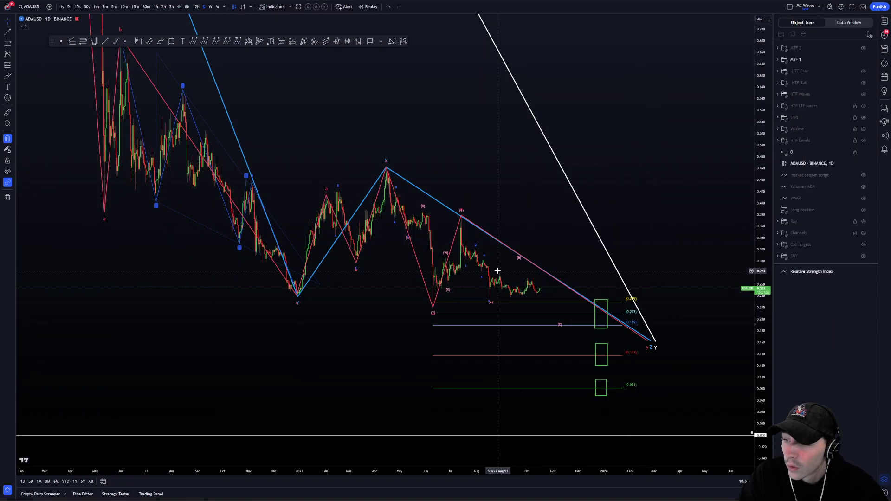
pyautogui.moveTo(638, 183); pyautogui.dragTo(627, 183)
pyautogui.moveTo(765, 350); pyautogui.dragTo(764, 323)
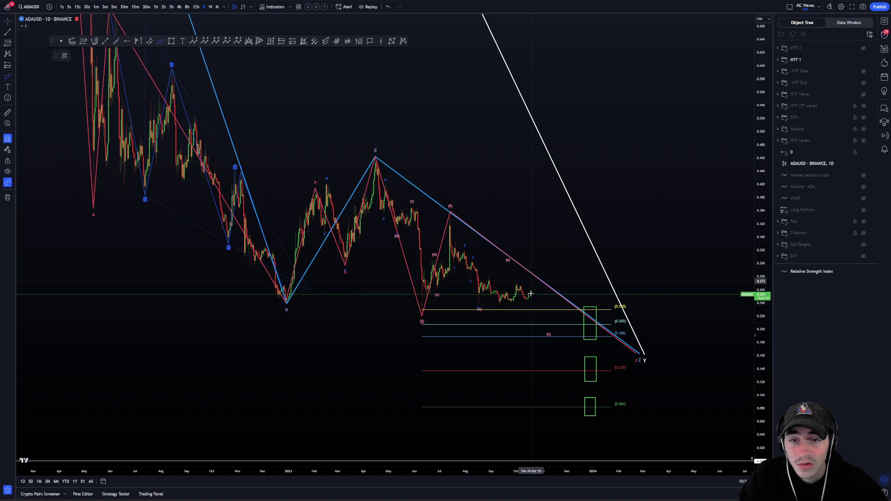
pyautogui.moveTo(531, 293); pyautogui.dragTo(574, 129)
pyautogui.press('Delete')
# - Examine the projected final leg down to Z and the Fibonacci target boxes in relation to the current price
pyautogui.moveTo(526, 275); pyautogui.dragTo(516, 272)
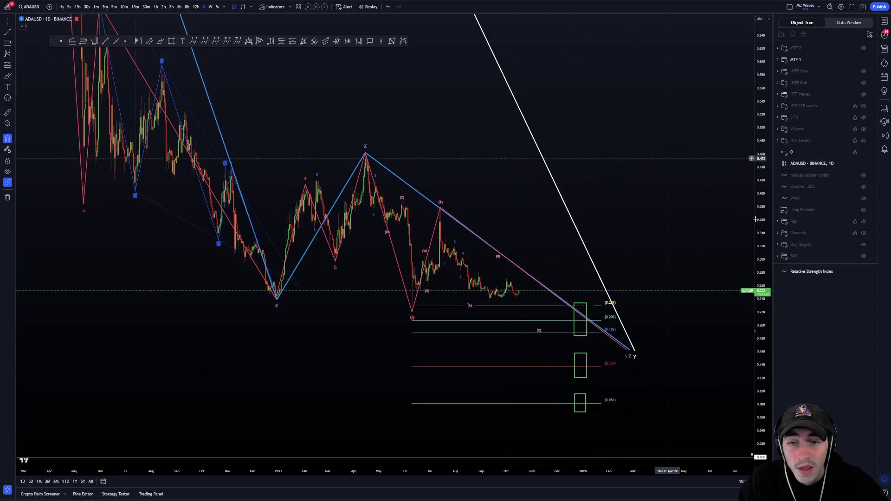
pyautogui.moveTo(632, 201); pyautogui.dragTo(583, 175)
pyautogui.scroll(-2, 708, 209)
pyautogui.moveTo(761, 209); pyautogui.dragTo(760, 283)
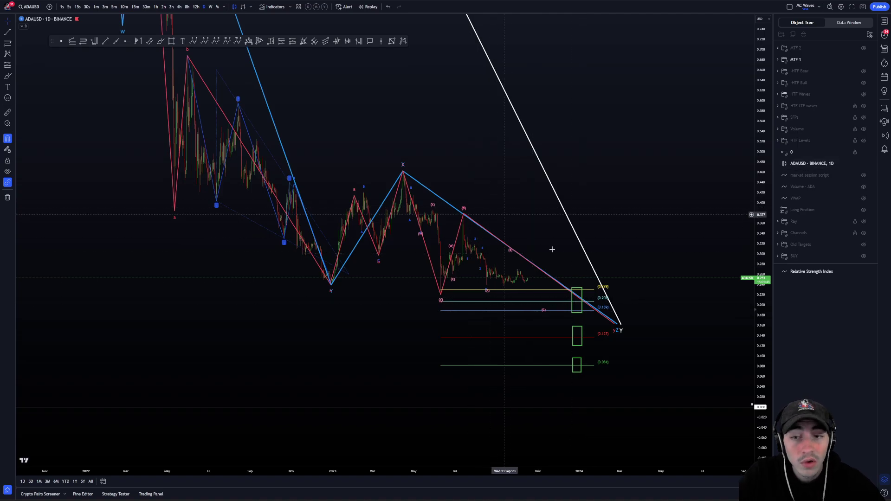
pyautogui.hscroll(3, 642, 218)
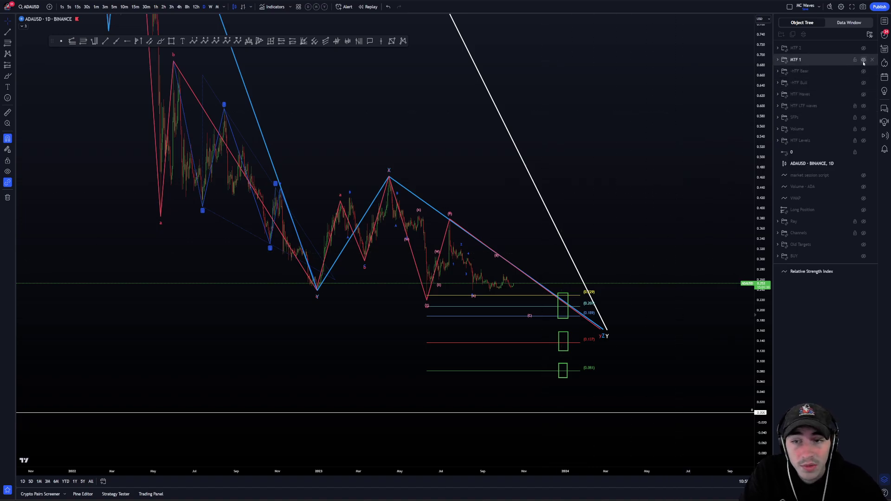
pyautogui.moveTo(761, 132); pyautogui.dragTo(761, 260)
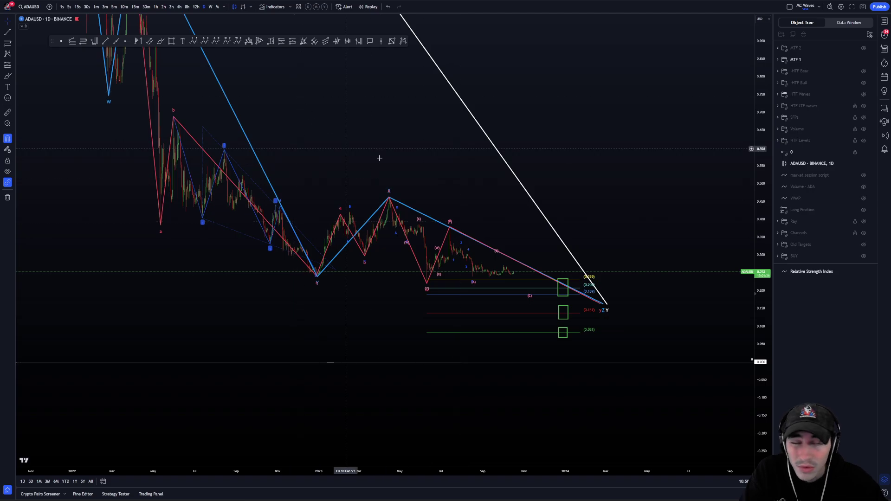
pyautogui.scroll(5, 662, 163)
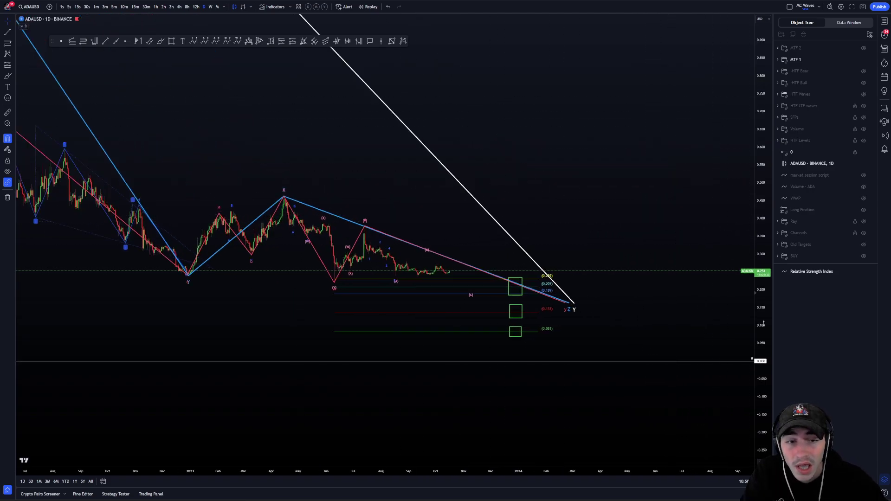
pyautogui.scroll(-1, 733, 262)
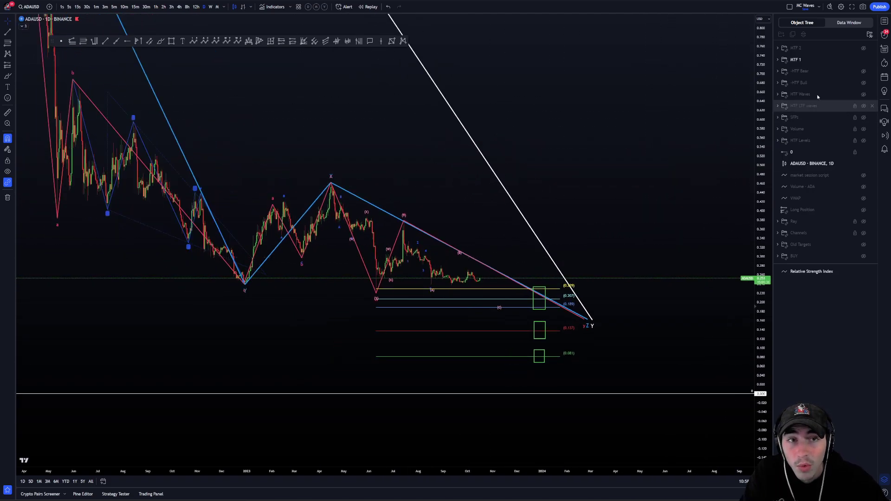
# - Toggle the MTF 1 group off and on, and review its count from the 2021 decline down to the target boxes
pyautogui.click(864, 60)
pyautogui.click(863, 59)
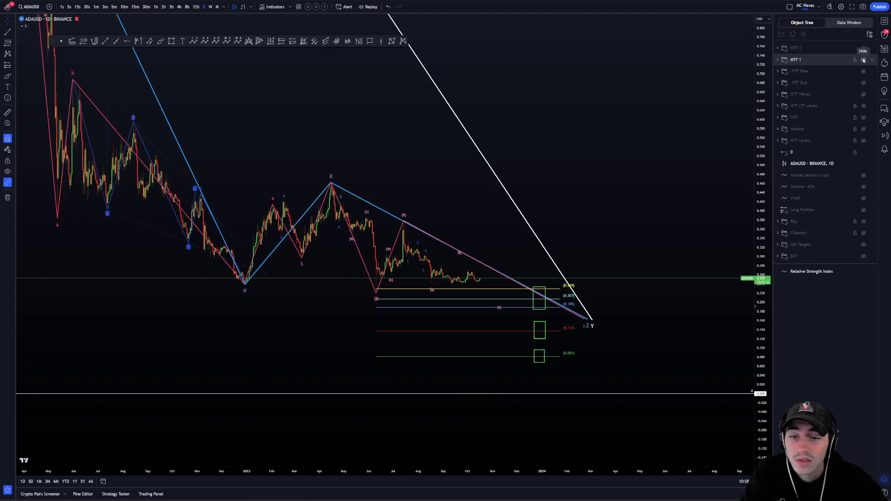
pyautogui.scroll(-5, 362, 275)
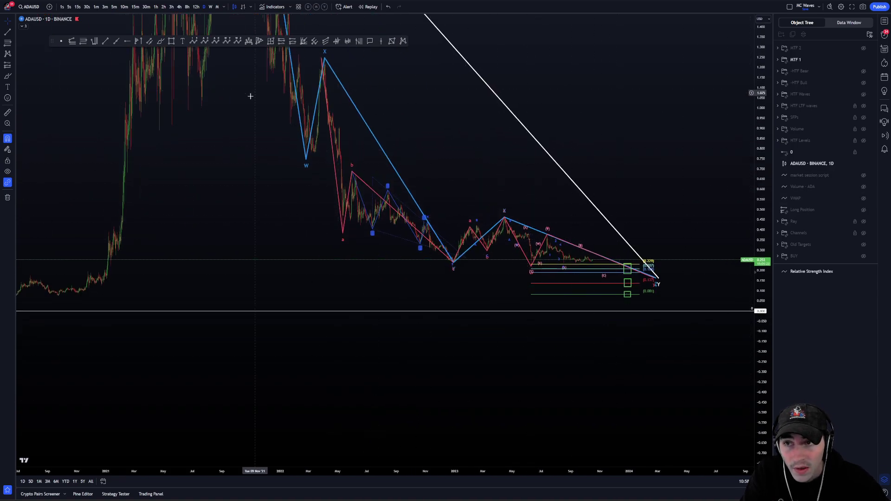
pyautogui.moveTo(758, 363); pyautogui.dragTo(758, 139)
pyautogui.scroll(3, 604, 357)
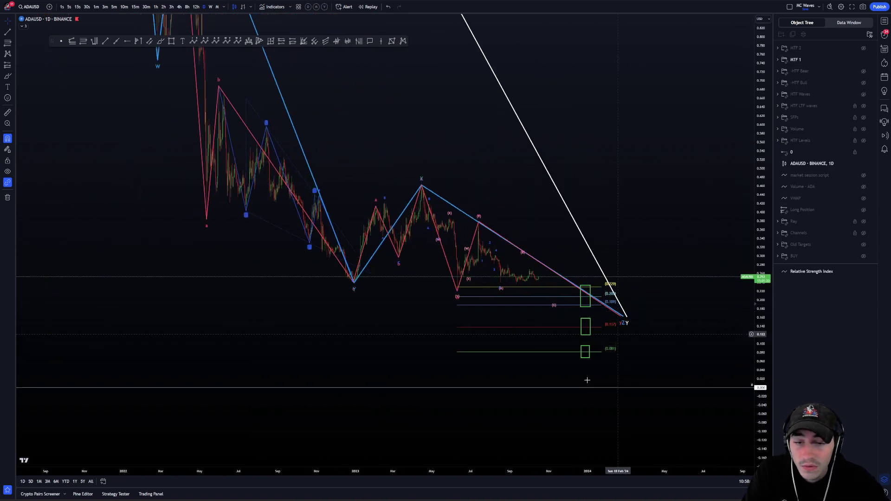
# - Switch to the browser to look over the MOONCHARTS YouTube channel's video list, and return to the ADAUSD chart
pyautogui.hotkey('alt', 'Tab')
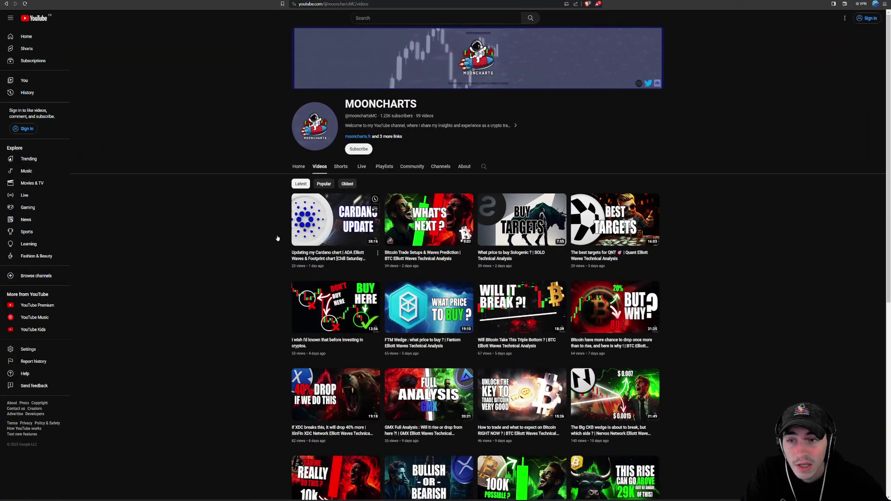
pyautogui.moveTo(303, 240)
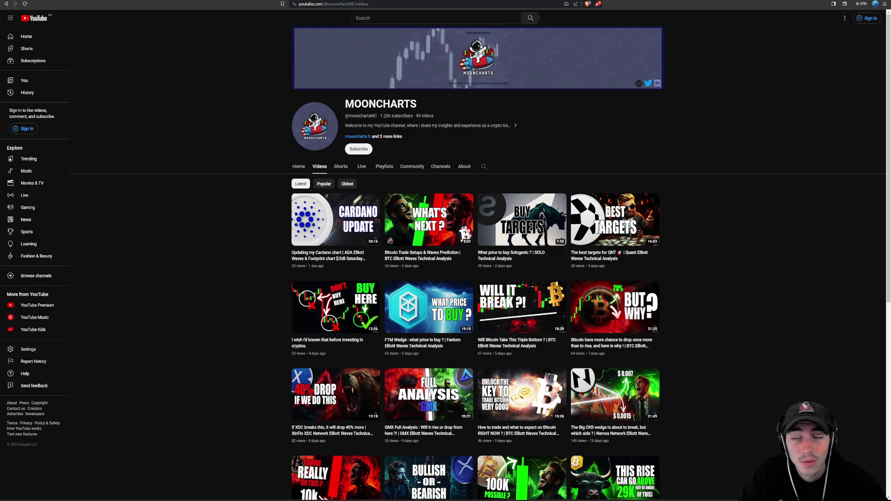
pyautogui.hotkey('alt', 'Tab')
pyautogui.hotkey('alt', 'Tab')
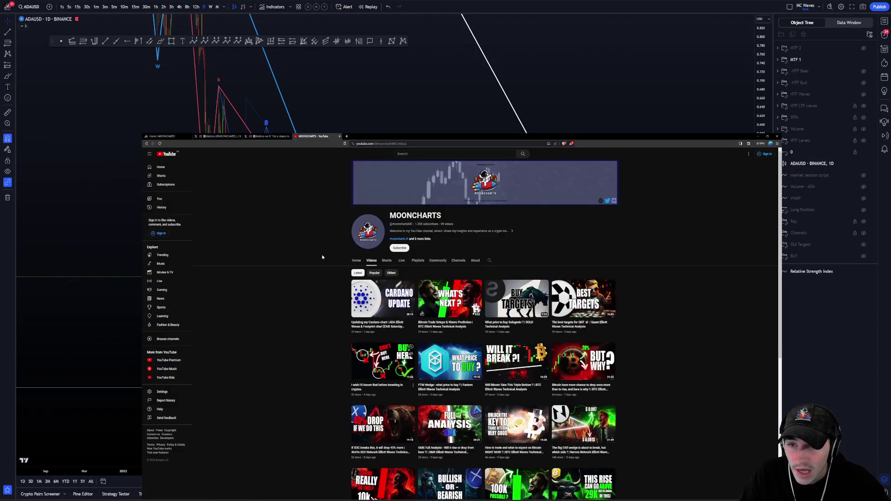
pyautogui.hotkey('alt', 'Tab')
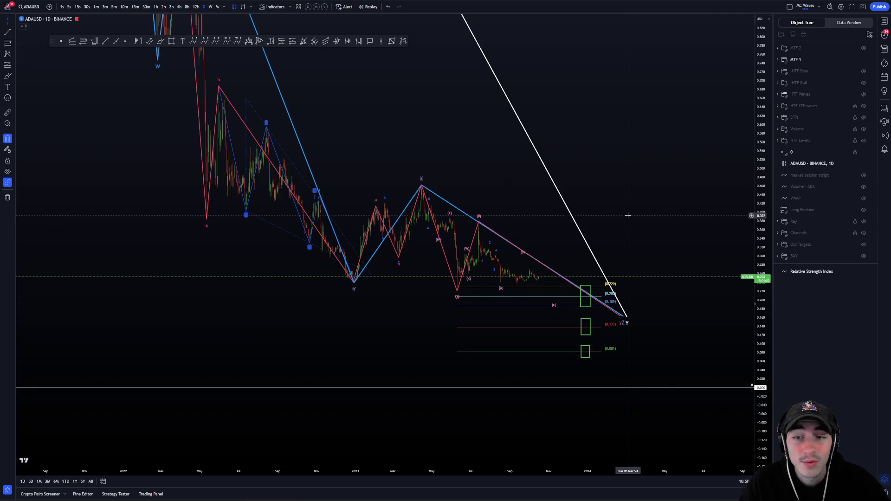
pyautogui.hotkey('alt', 'Tab')
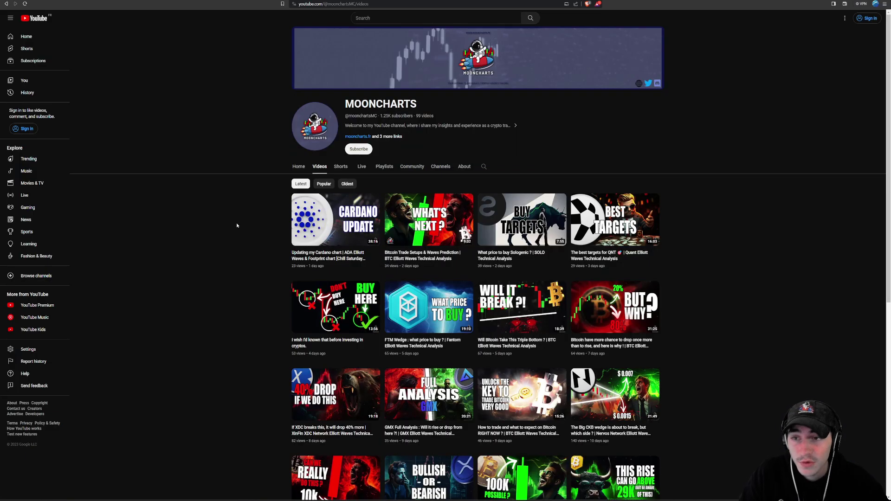
pyautogui.hotkey('alt', 'Tab')
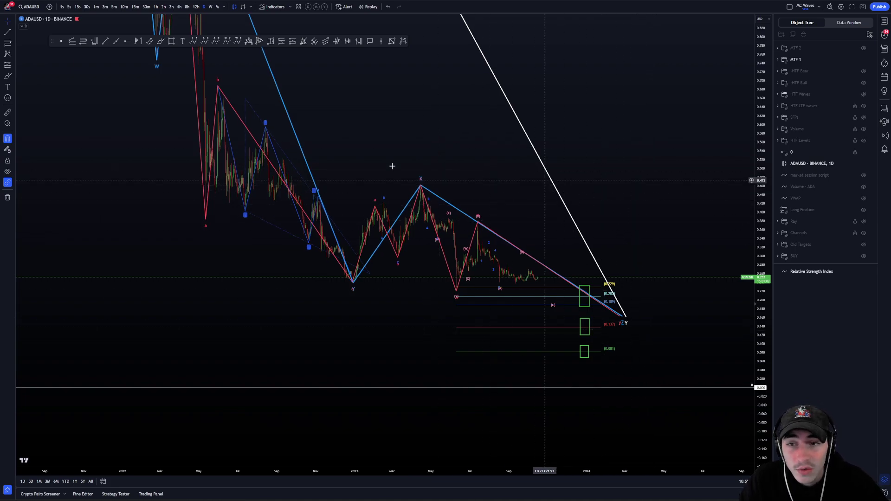
pyautogui.hotkey('alt', 'Tab')
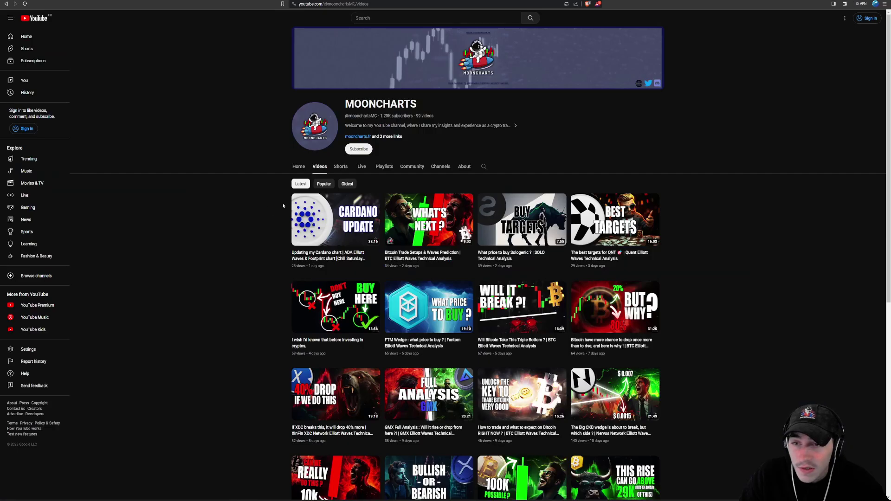
pyautogui.hotkey('alt', 'Tab')
# - Move the blue count's Z end point away from the white Y to about 0.147 in late March 2024
pyautogui.moveTo(767, 271); pyautogui.dragTo(746, 218)
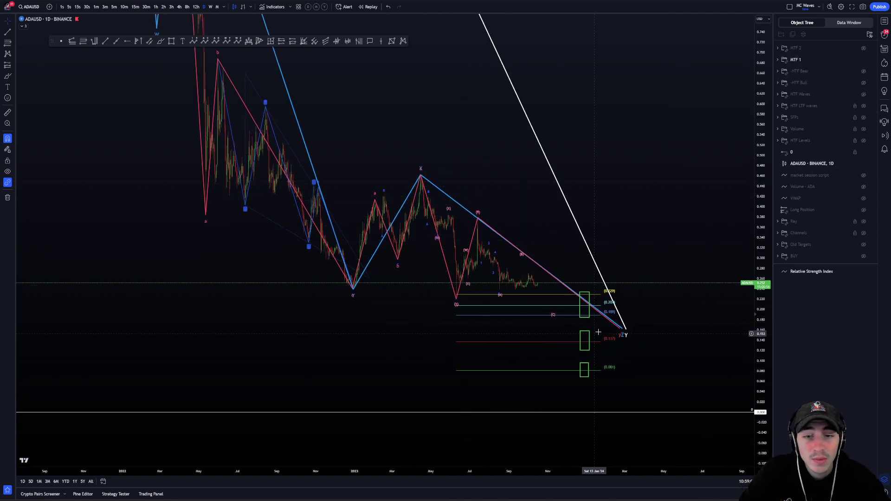
pyautogui.moveTo(625, 334); pyautogui.dragTo(642, 337)
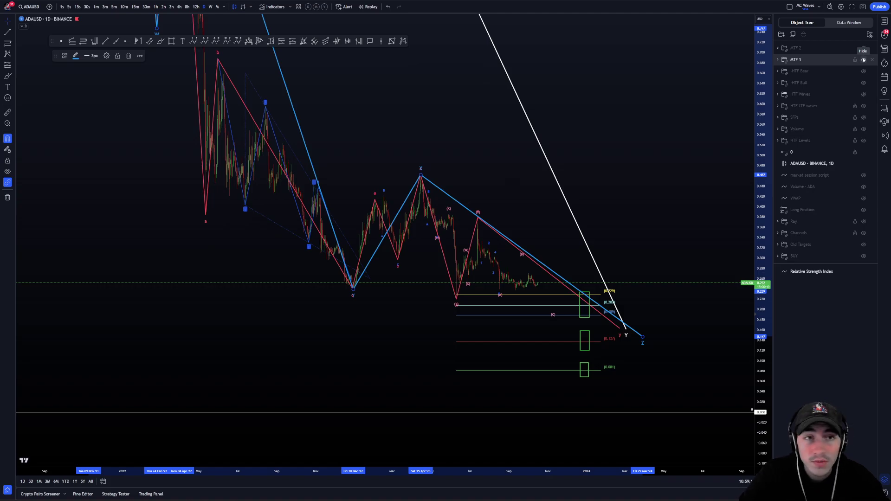
# - Hide the MTF 1 group, display MTF 2 instead, and review its full projected path to the final Y
pyautogui.click(864, 60)
pyautogui.click(864, 49)
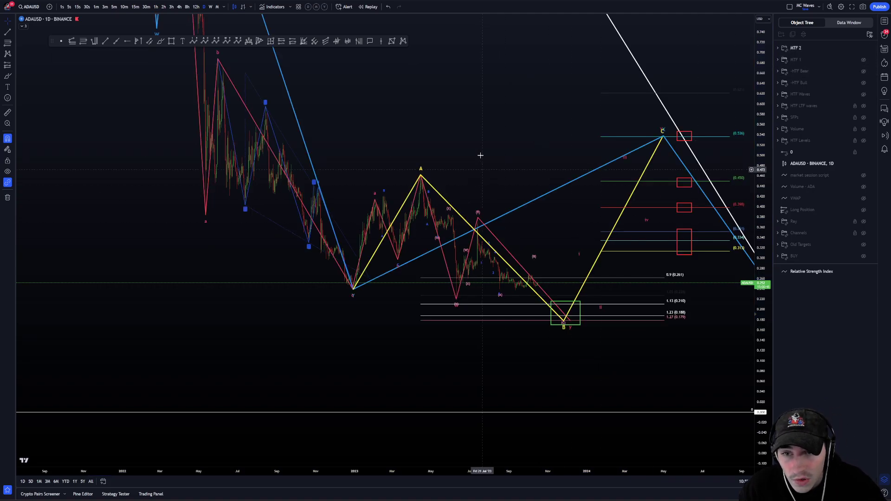
pyautogui.moveTo(485, 139); pyautogui.dragTo(422, 139)
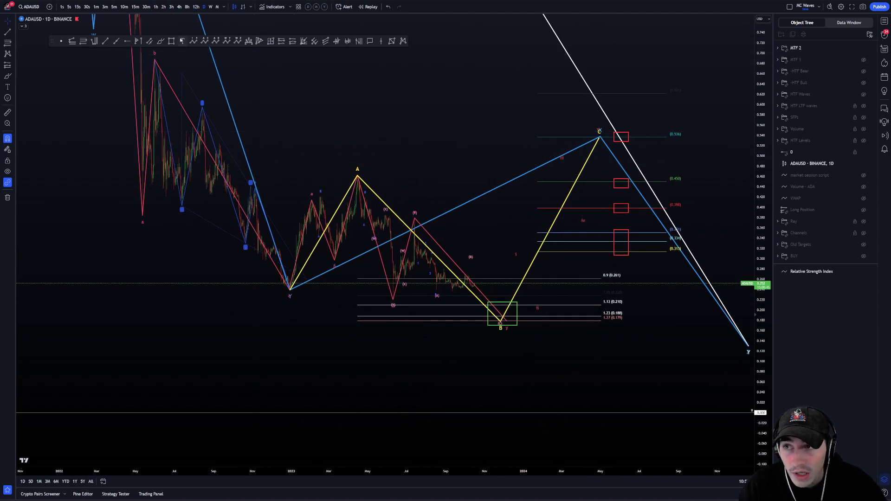
pyautogui.press('Escape')
pyautogui.moveTo(444, 125); pyautogui.dragTo(424, 123)
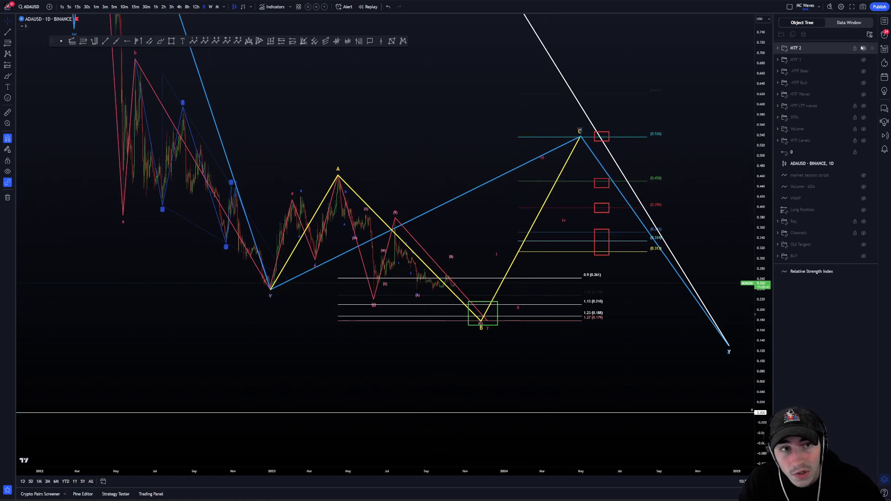
# - Switch back to MTF 1, brush a path from X down, up to about 0.54 and into the middle target box, and delete it
pyautogui.click(863, 49)
pyautogui.click(864, 60)
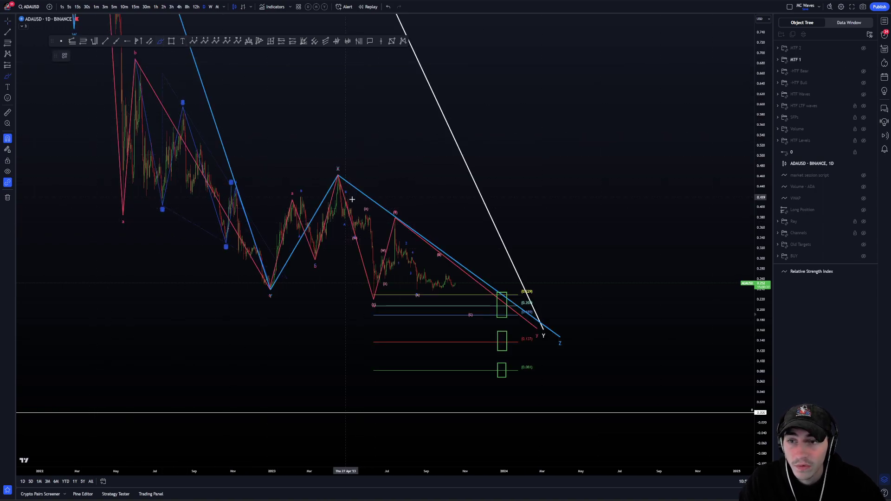
pyautogui.moveTo(336, 175)
pyautogui.mouseDown()
pyautogui.moveTo(373, 281)
pyautogui.moveTo(485, 148)
pyautogui.moveTo(510, 333)
pyautogui.mouseUp()
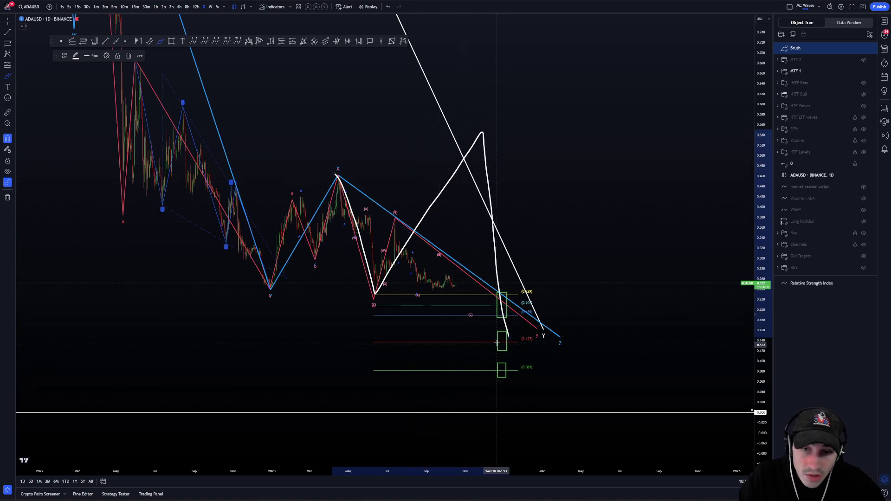
pyautogui.press('Delete')
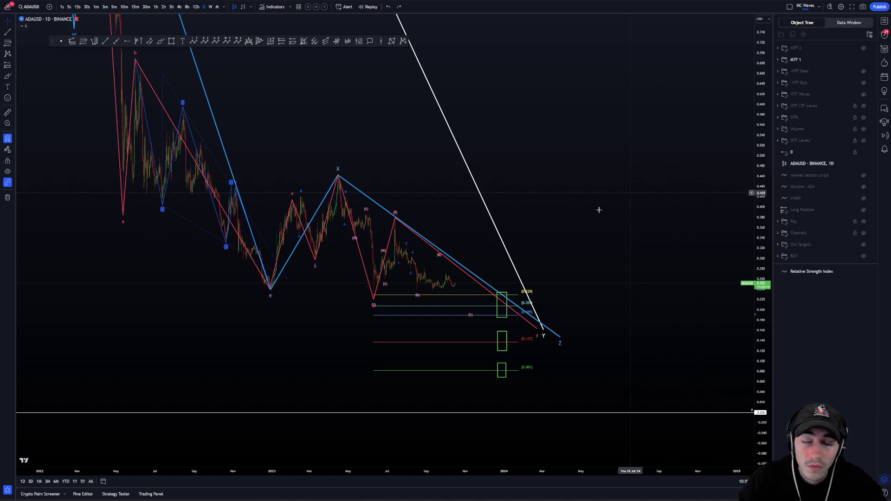
pyautogui.press('Escape')
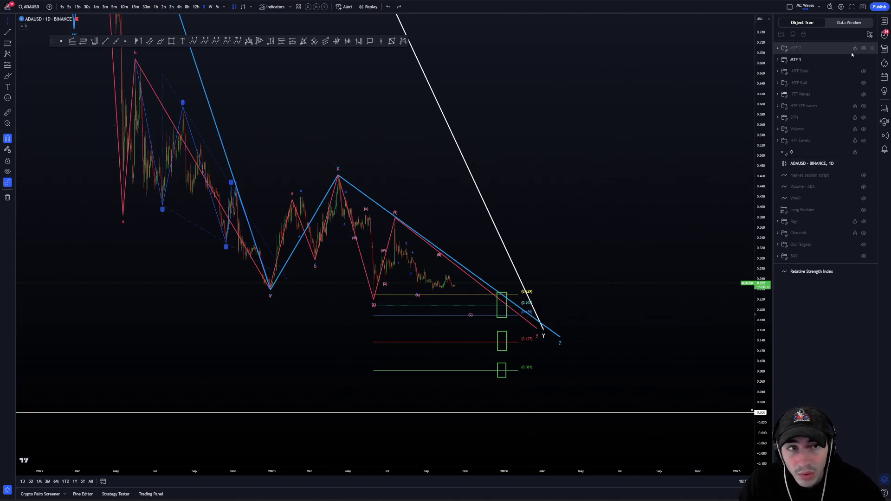
# - Show the MTF 2 group in place of MTF 1, with its A-B-C rise and the projected drop to Y in view
pyautogui.click(863, 60)
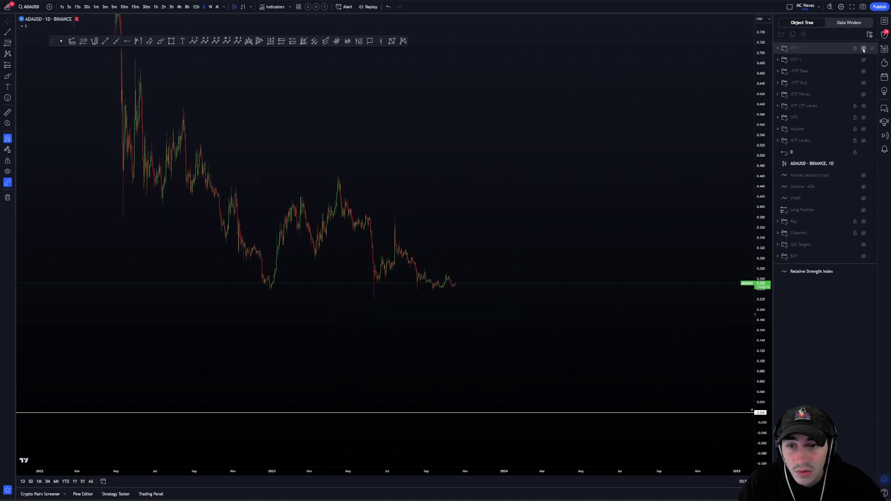
pyautogui.click(863, 48)
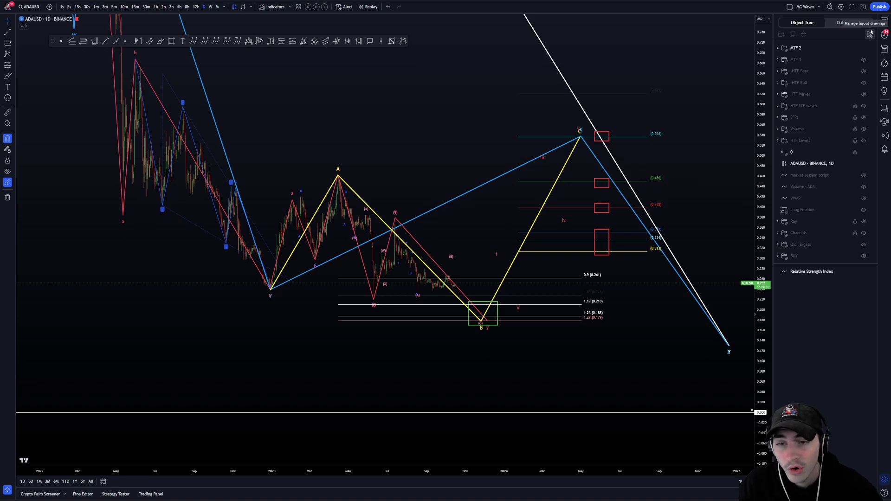
pyautogui.scroll(-5, 664, 132)
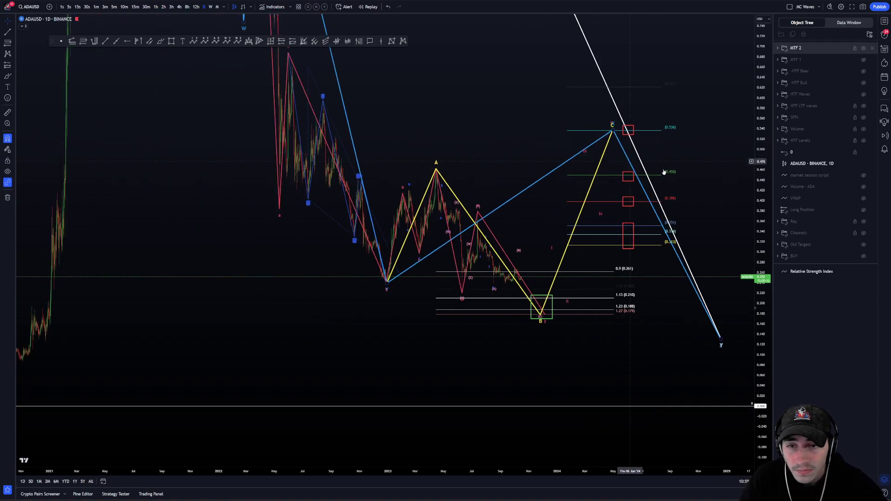
pyautogui.moveTo(760, 199); pyautogui.dragTo(761, 229)
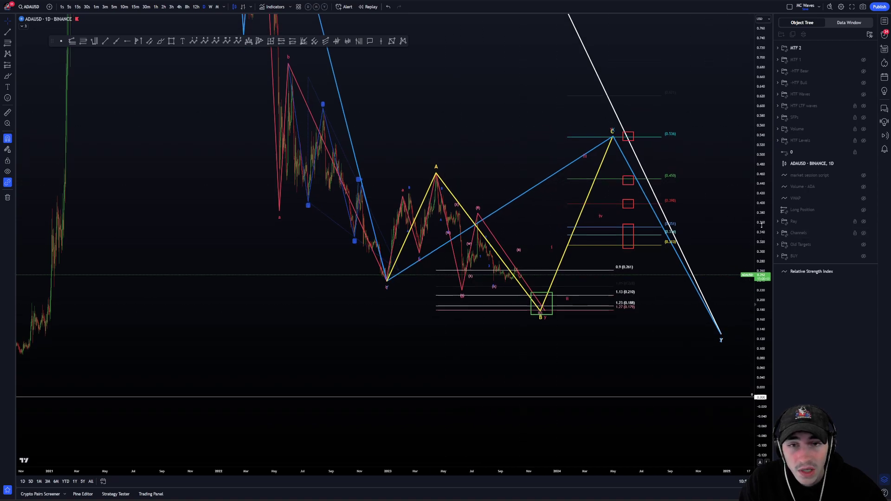
pyautogui.scroll(2, 513, 133)
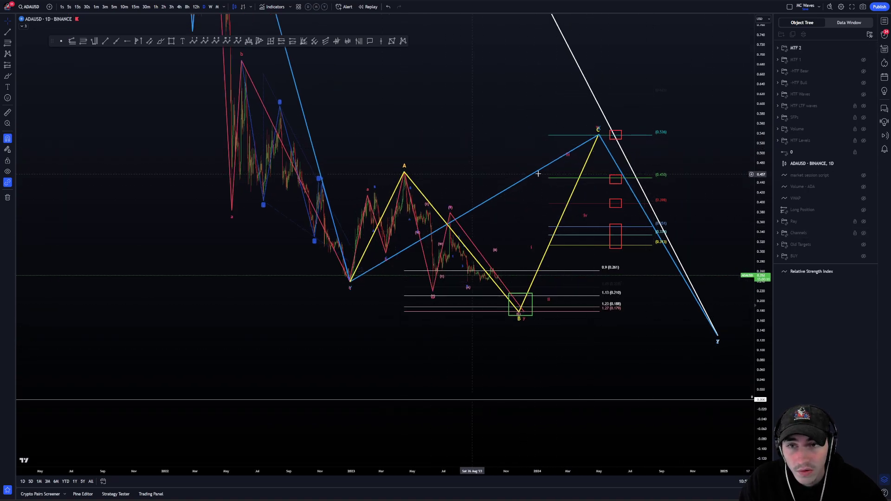
# - Sketch brush strokes over the rise to the yellow A and the start of the decline, and remove them
pyautogui.click(563, 297)
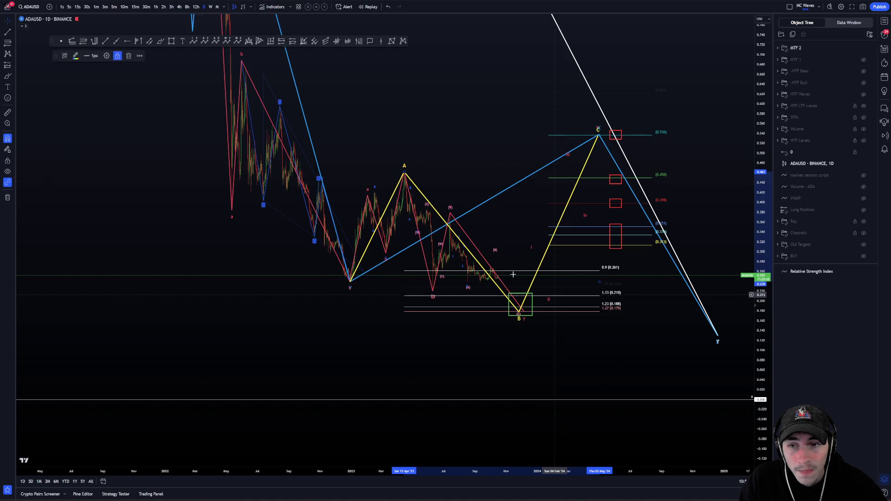
pyautogui.click(161, 41)
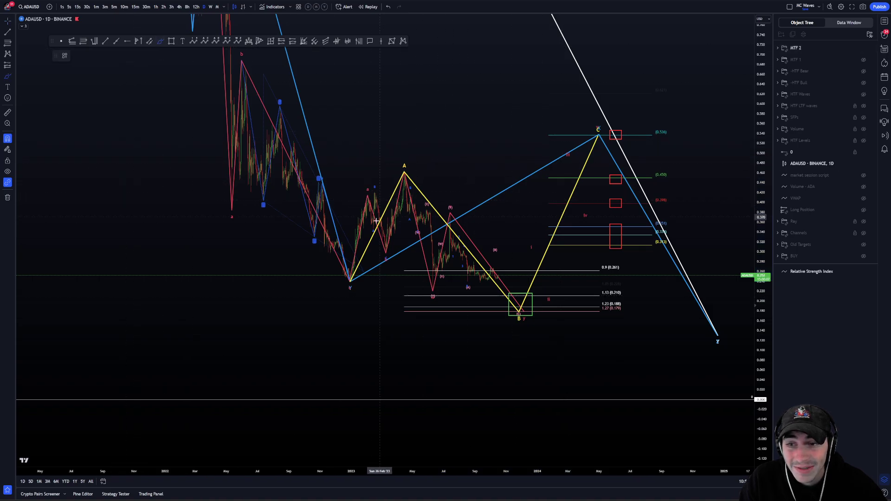
pyautogui.moveTo(352, 282); pyautogui.dragTo(390, 179)
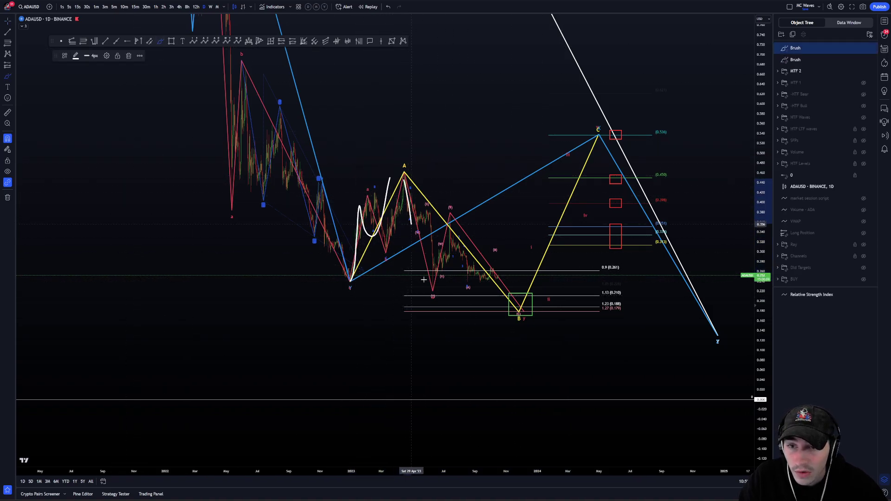
pyautogui.hotkey('ctrl', 'z')
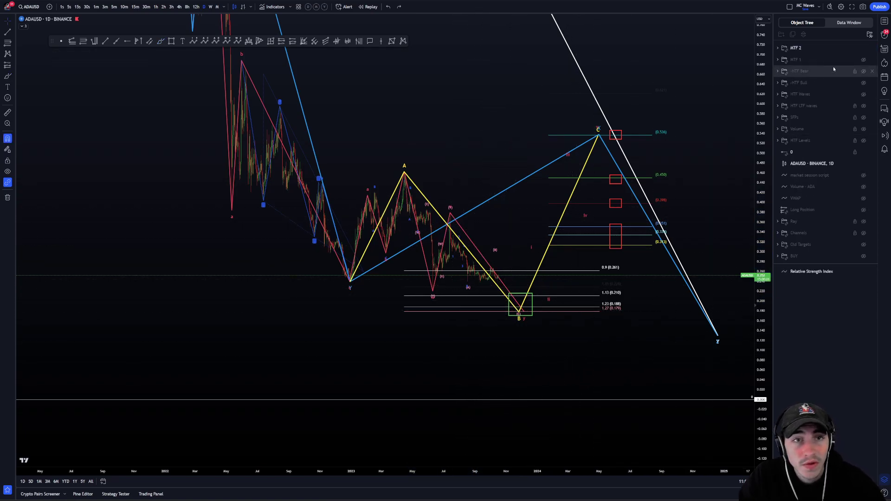
# - Alternate between the MTF 1 and MTF 2 groups to compare their projected paths, ending with only MTF 2 shown
pyautogui.click(854, 49)
pyautogui.click(864, 59)
pyautogui.click(864, 49)
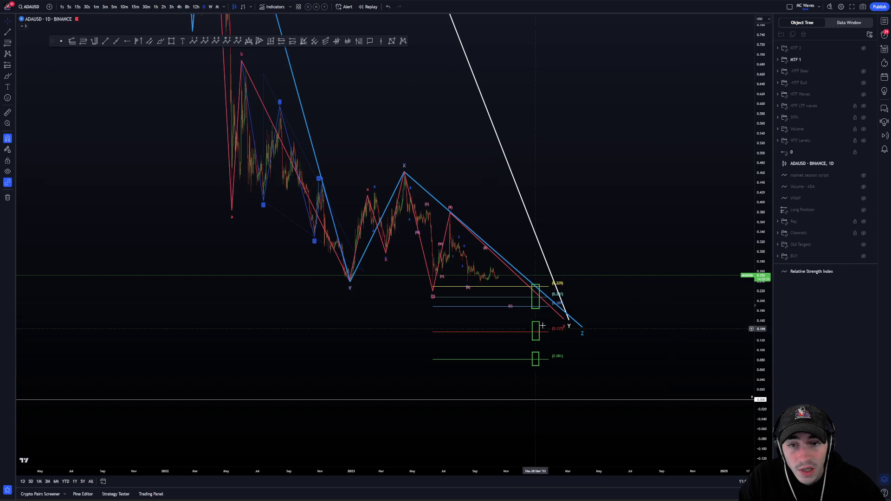
pyautogui.click(864, 48)
pyautogui.click(863, 48)
pyautogui.click(864, 48)
pyautogui.click(864, 60)
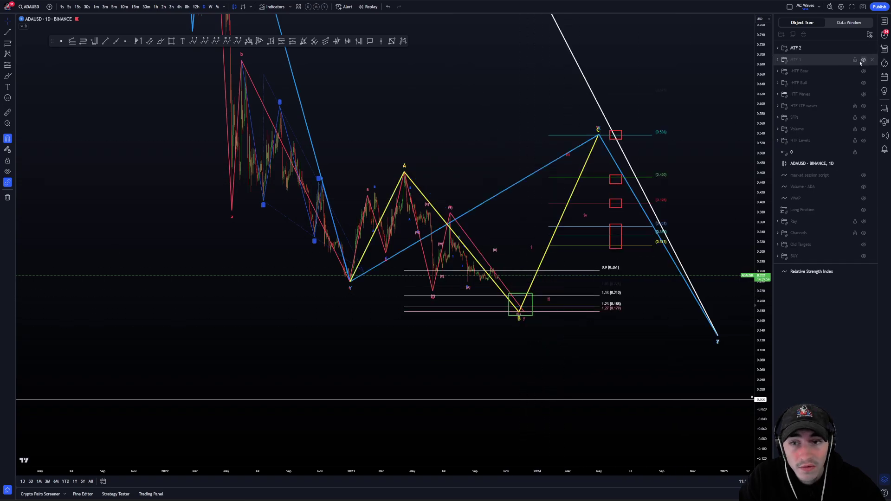
# - Raise the yellow B point to the 1.23 level at about 0.187, and brush a bracket beside the 1.13 to 1.27 levels
pyautogui.click(521, 309)
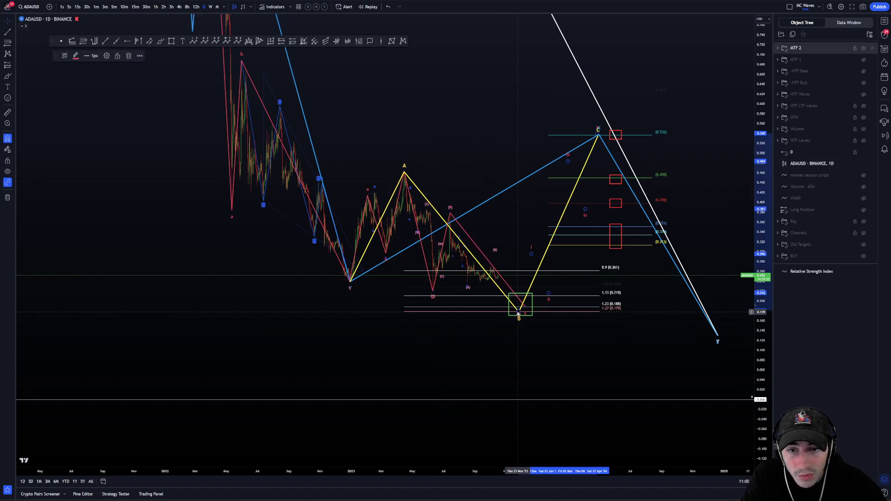
pyautogui.moveTo(522, 314); pyautogui.dragTo(516, 308)
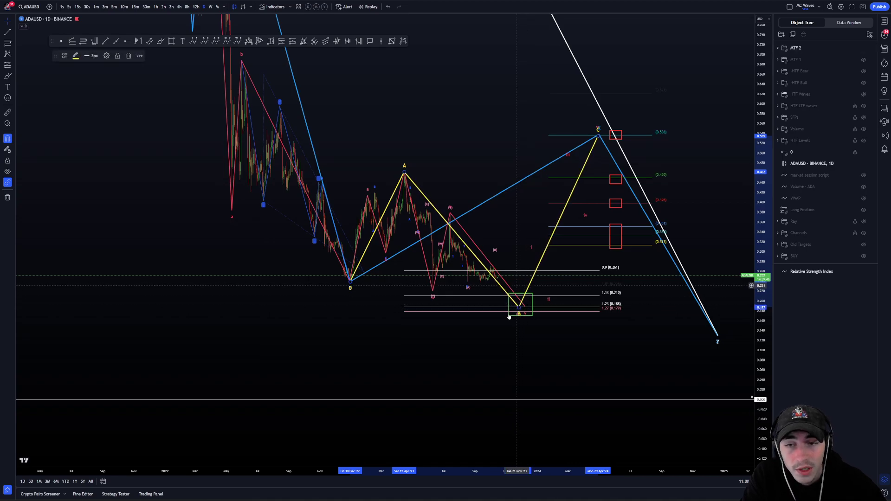
pyautogui.click(160, 41)
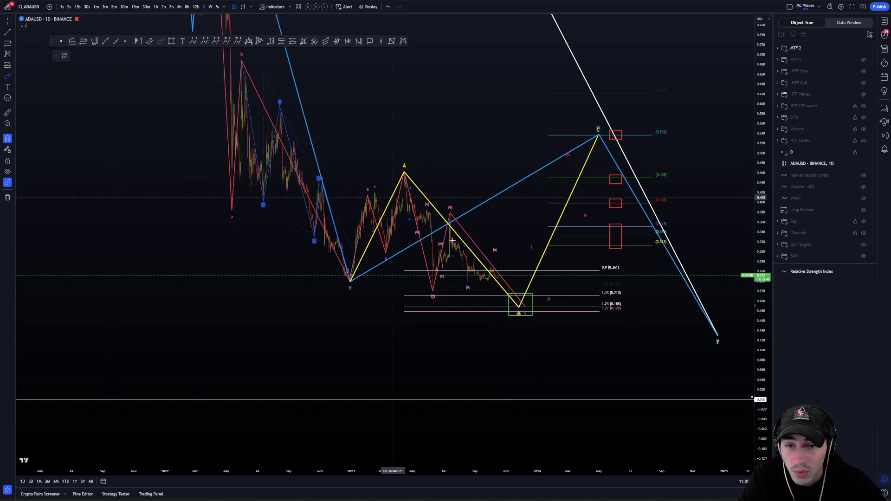
pyautogui.moveTo(544, 293)
pyautogui.mouseDown()
pyautogui.moveTo(553, 311)
pyautogui.moveTo(546, 292)
pyautogui.mouseUp()
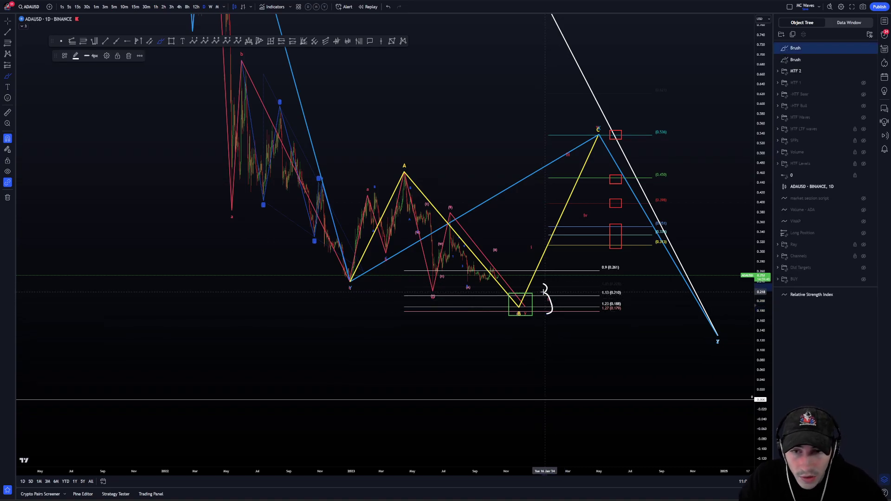
# - Try the red count's y end point near the 1.13 level, and place it at the 1.27 level inside the green box
pyautogui.click(513, 288)
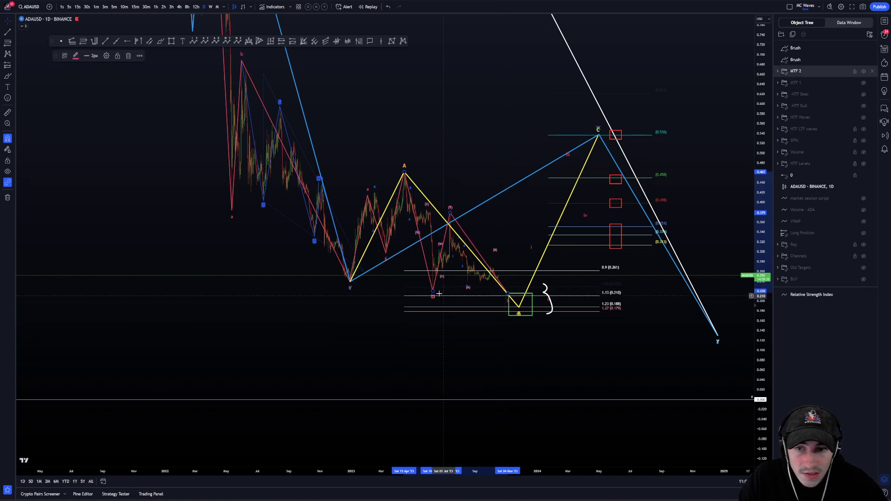
pyautogui.click(507, 296)
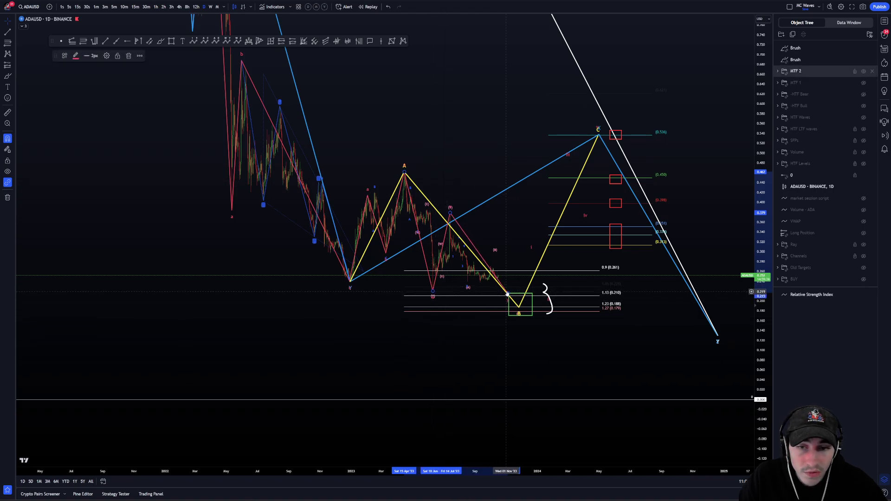
pyautogui.moveTo(507, 294)
pyautogui.mouseDown()
pyautogui.moveTo(468, 284)
pyautogui.moveTo(523, 288)
pyautogui.moveTo(506, 291)
pyautogui.moveTo(519, 299)
pyautogui.moveTo(517, 311)
pyautogui.mouseUp()
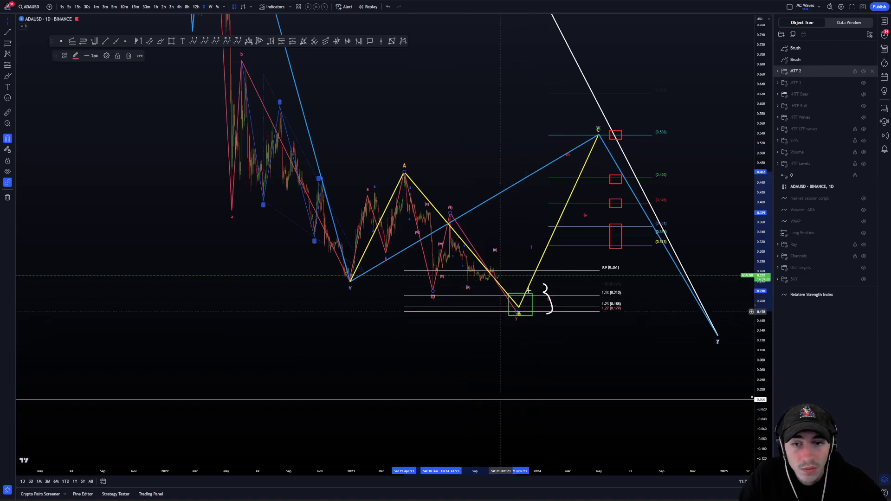
pyautogui.click(539, 336)
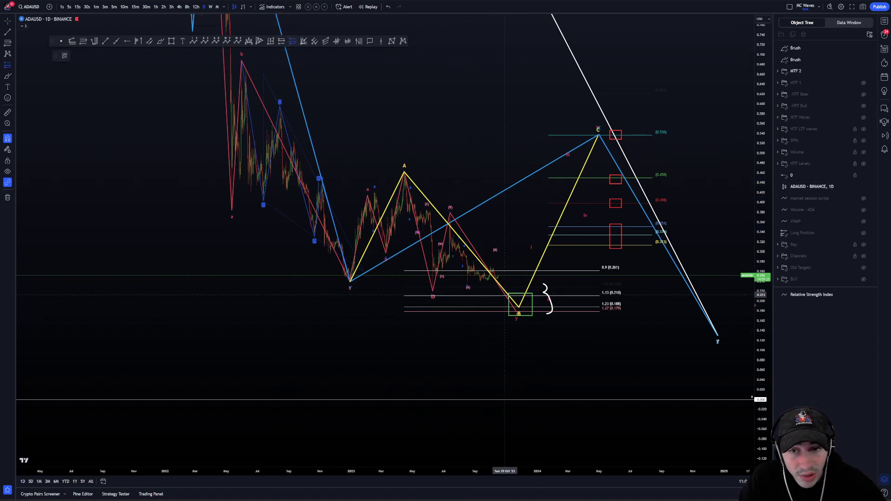
# - Place a long position at the green box with entry about 0.208, stop about 0.131 and target about 0.662
pyautogui.click(506, 295)
pyautogui.scroll(-2, 481, 141)
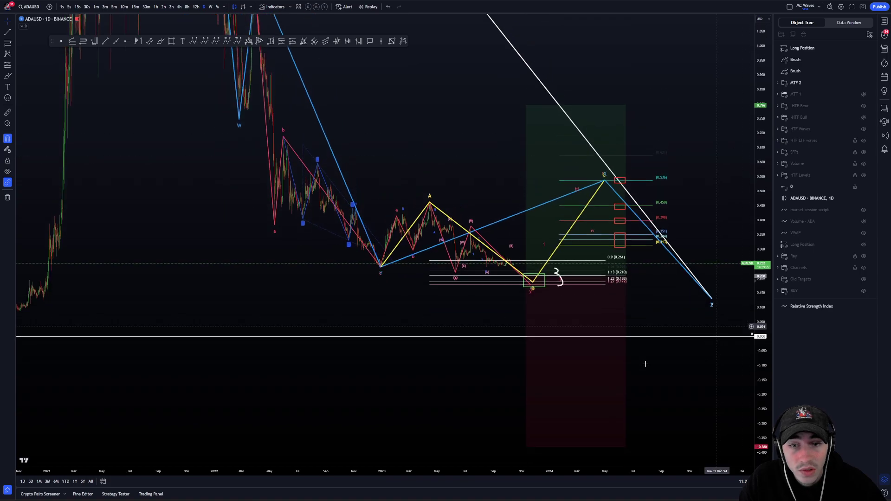
pyautogui.moveTo(526, 447); pyautogui.dragTo(526, 298)
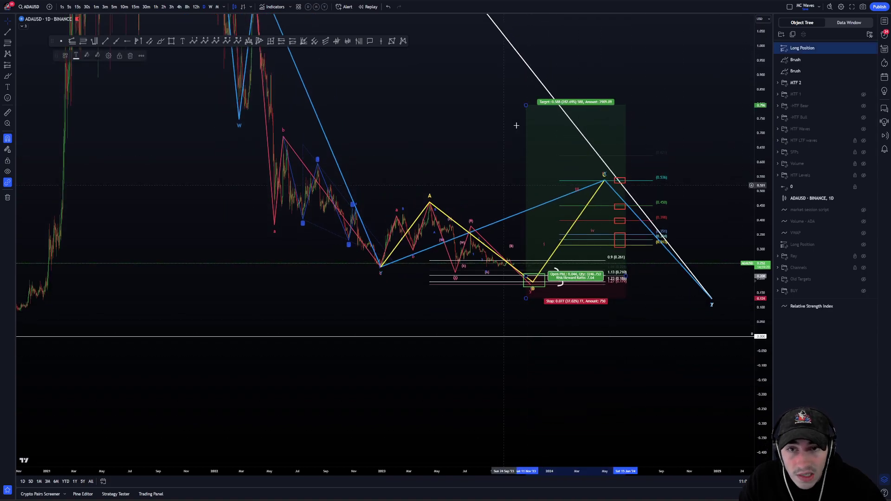
pyautogui.moveTo(526, 106)
pyautogui.mouseDown()
pyautogui.moveTo(524, 140)
pyautogui.moveTo(602, 145)
pyautogui.mouseUp()
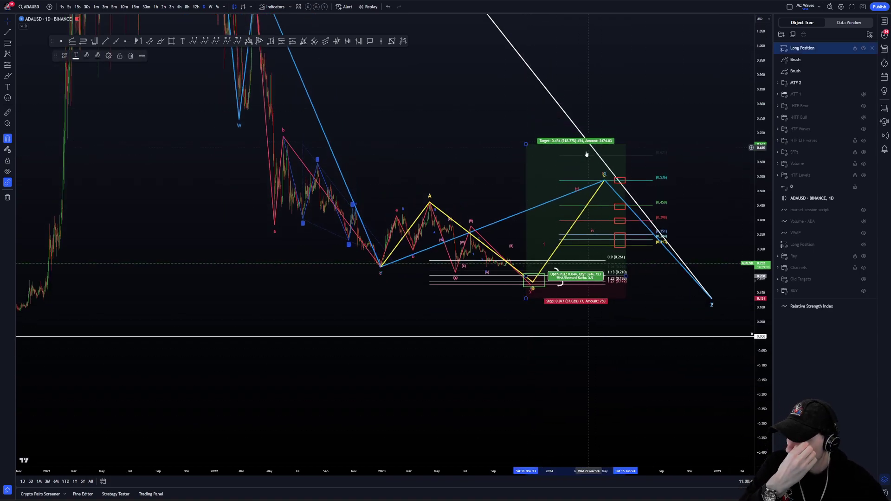
pyautogui.hotkey('alt', 'Tab')
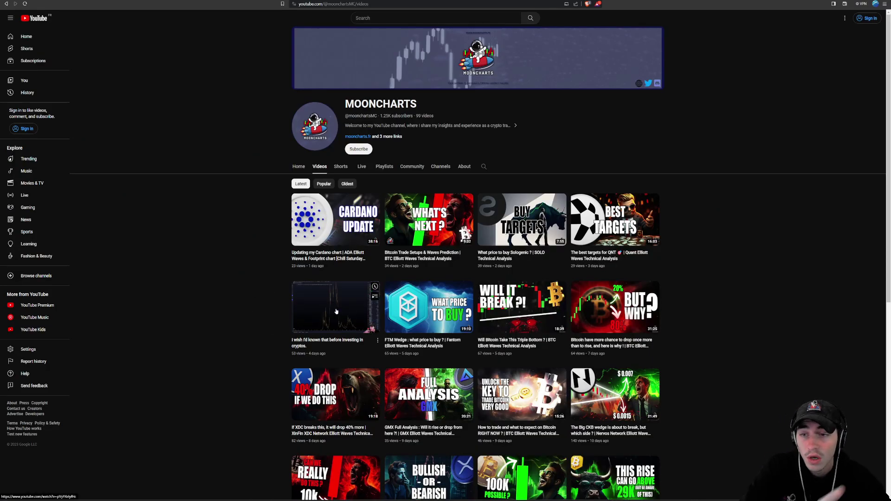
pyautogui.hotkey('alt', 'Tab')
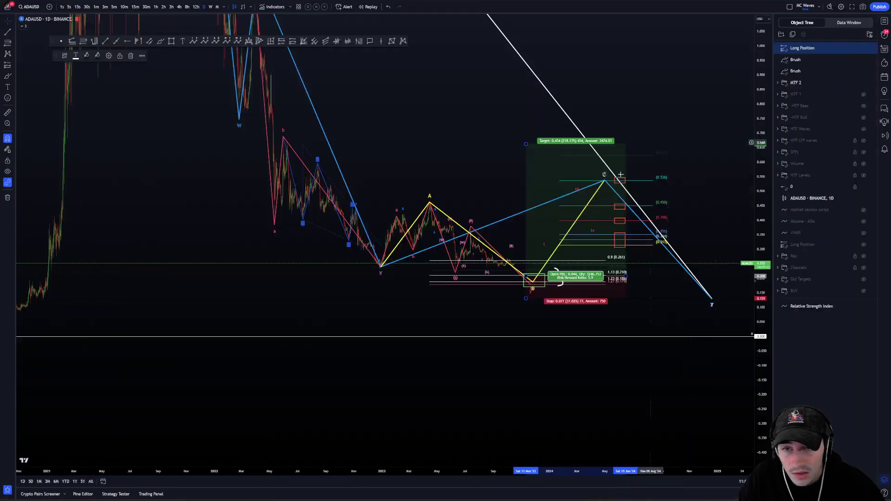
pyautogui.moveTo(474, 178); pyautogui.dragTo(487, 153)
pyautogui.scroll(2, 708, 309)
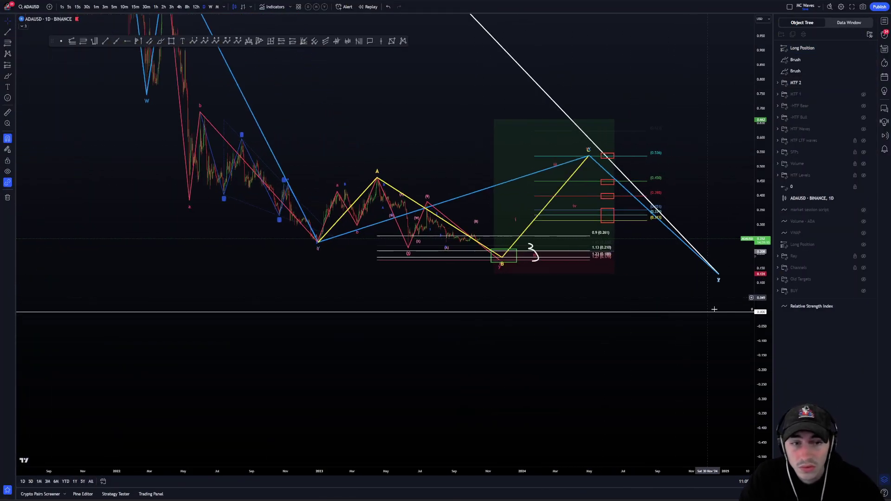
pyautogui.moveTo(758, 355); pyautogui.dragTo(735, 227)
pyautogui.moveTo(630, 299); pyautogui.dragTo(613, 326)
pyautogui.moveTo(758, 268); pyautogui.dragTo(757, 308)
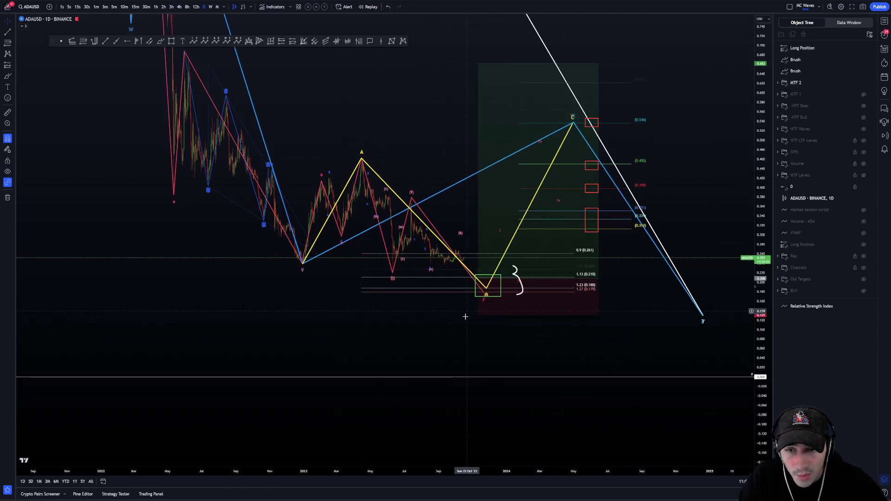
# - Delete the two brush strokes that bracket the 1.13 to 1.27 levels
pyautogui.click(481, 317)
pyautogui.click(872, 60)
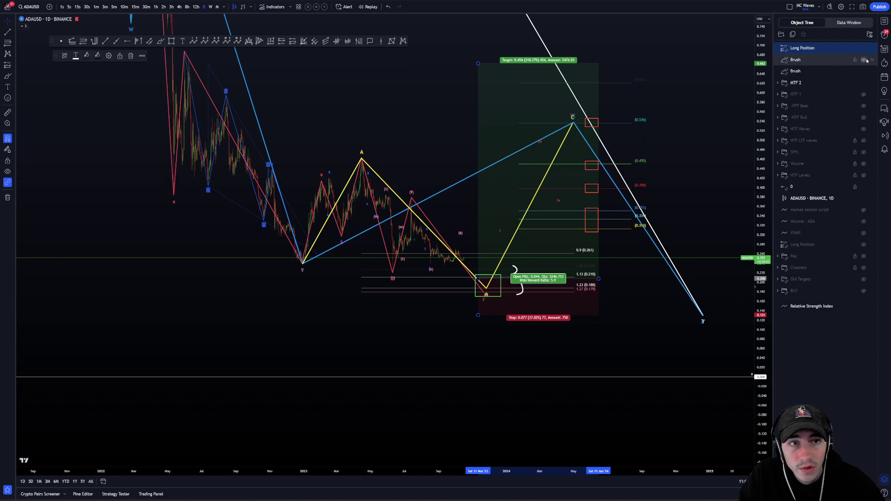
pyautogui.click(872, 60)
pyautogui.click(471, 317)
pyautogui.moveTo(615, 243); pyautogui.dragTo(617, 271)
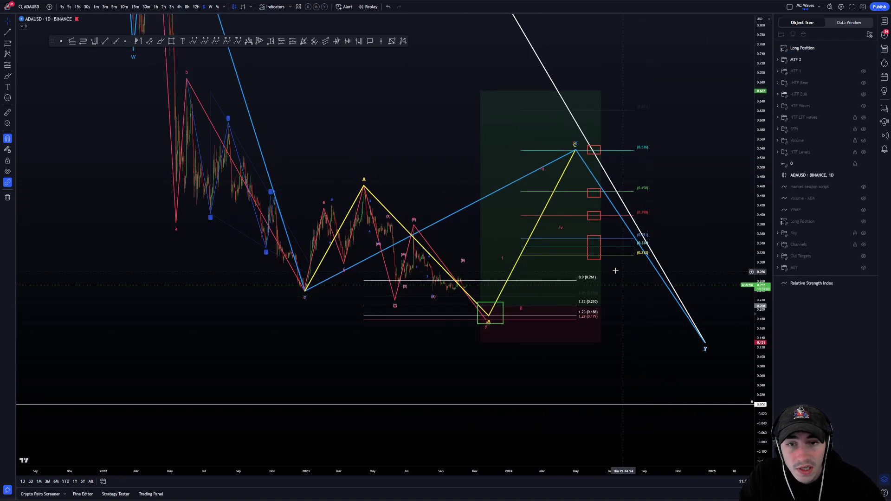
# - Try raising the last anchor of the upside Fibonacci projection to about 0.210, and undo the move
pyautogui.scroll(-2, 613, 270)
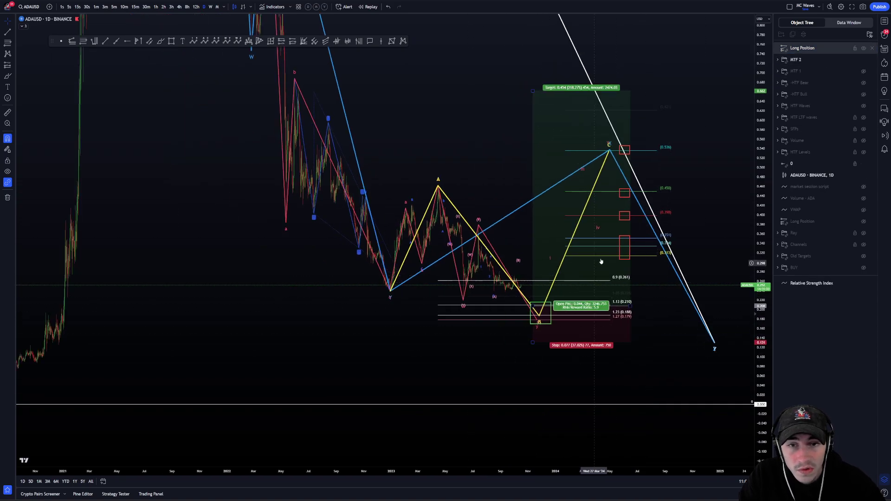
pyautogui.click(642, 257)
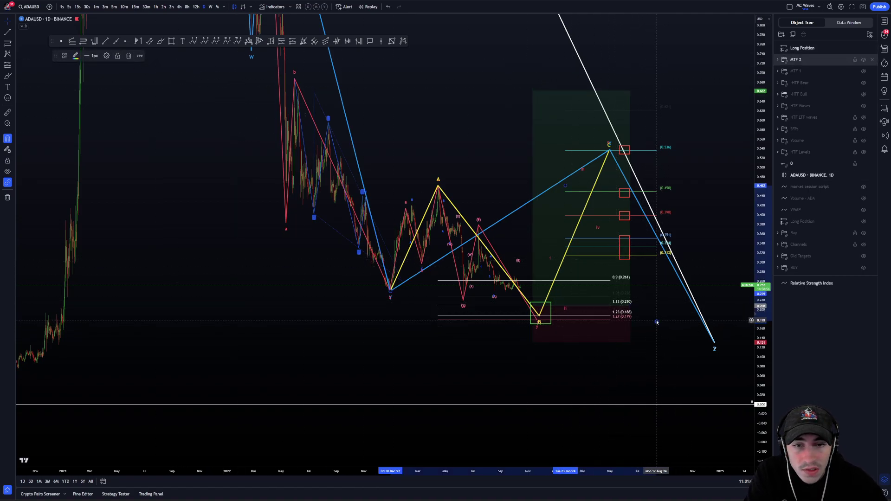
pyautogui.moveTo(657, 321); pyautogui.dragTo(651, 306)
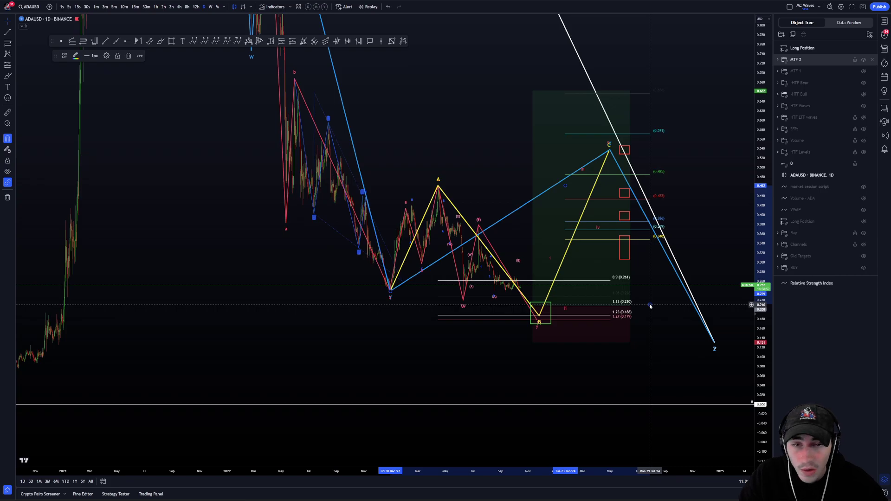
pyautogui.hotkey('ctrl', 'z')
# - Brush arcs around the projection's three reference points: the early 2023 low, the yellow A high and the yellow B low
pyautogui.click(161, 41)
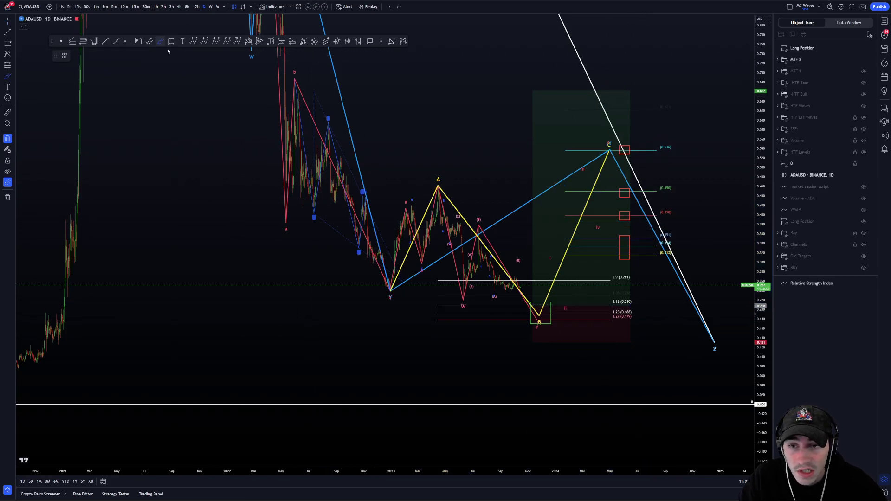
pyautogui.moveTo(372, 292); pyautogui.dragTo(383, 292)
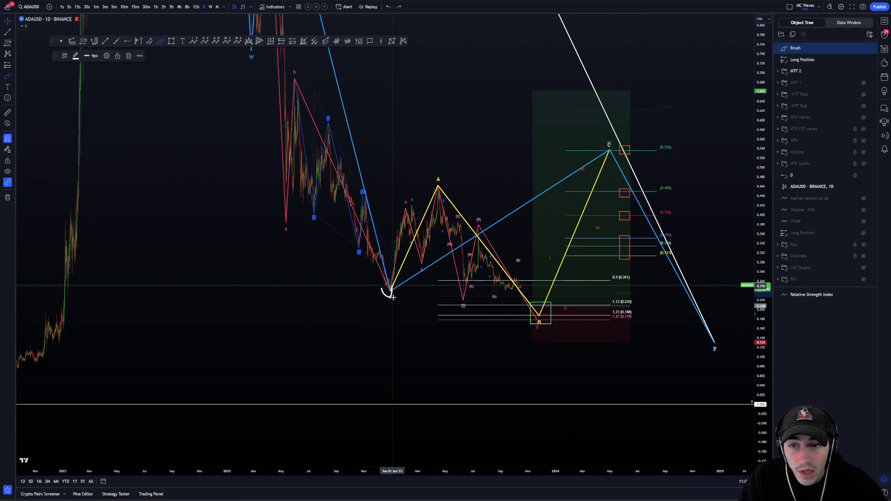
pyautogui.moveTo(426, 182); pyautogui.dragTo(450, 182)
pyautogui.moveTo(532, 315); pyautogui.dragTo(543, 323)
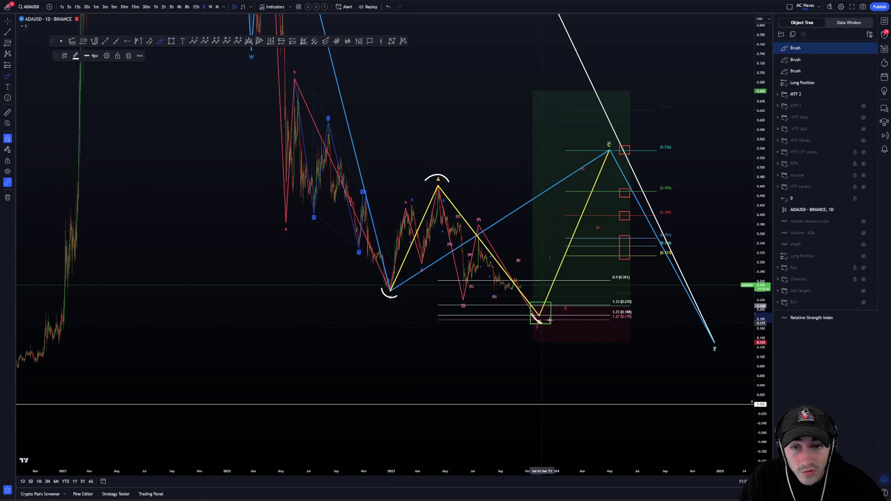
# - Brush brackets beside the 0.313 to 0.351, 0.398, 0.450 and 0.536 target levels and the faint level above them
pyautogui.moveTo(562, 265); pyautogui.dragTo(557, 249)
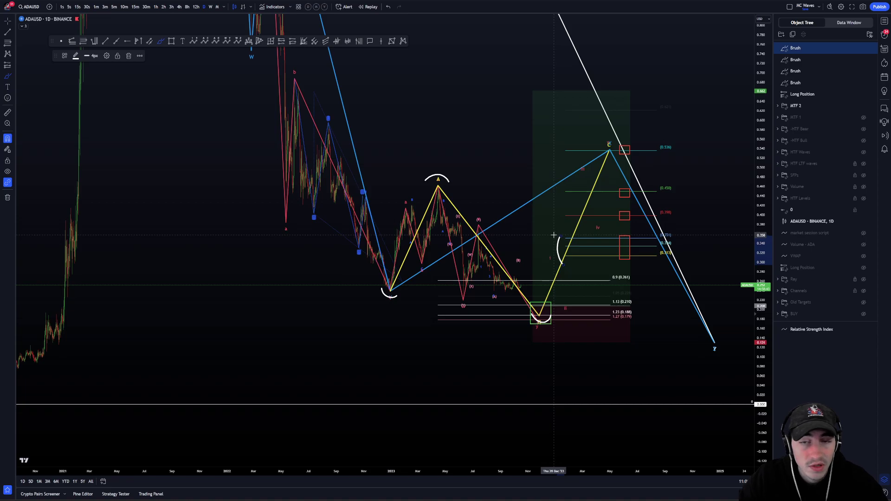
pyautogui.moveTo(562, 210); pyautogui.dragTo(565, 223)
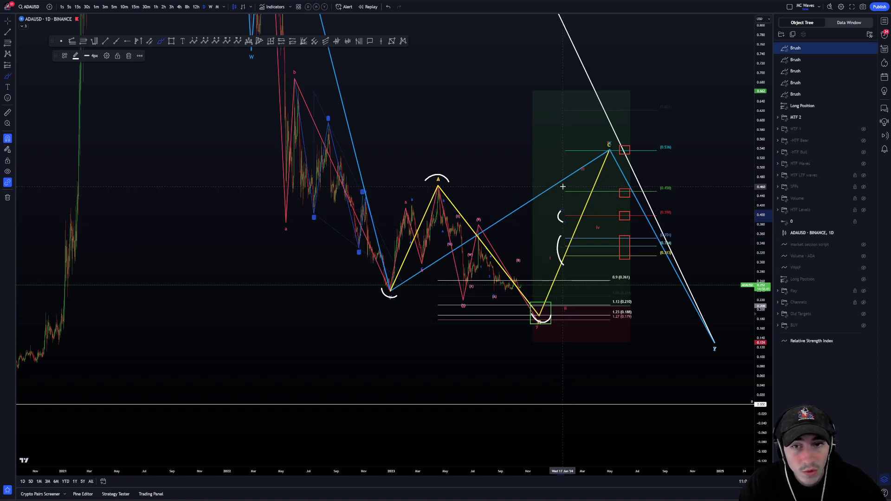
pyautogui.moveTo(563, 187); pyautogui.dragTo(559, 195)
pyautogui.moveTo(563, 147); pyautogui.dragTo(562, 160)
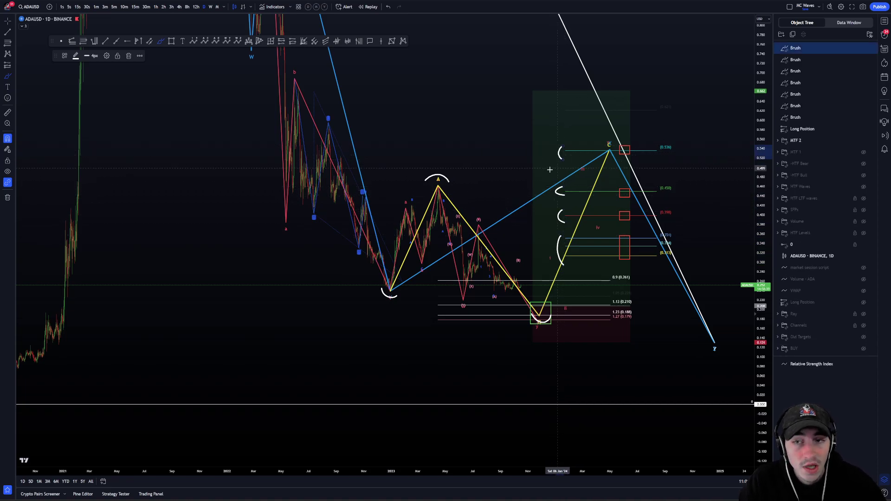
pyautogui.moveTo(562, 105); pyautogui.dragTo(559, 118)
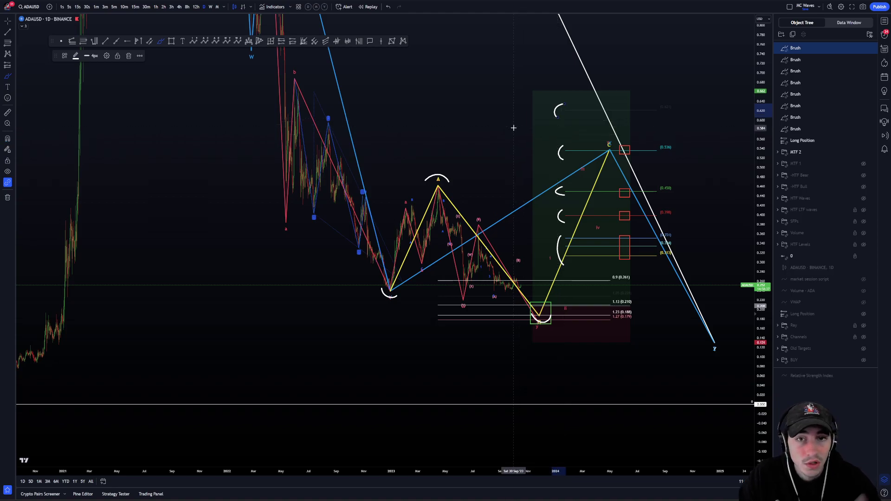
# - Undo all the brush marks around the reference points and beside the upside target levels
pyautogui.hotkey('ctrl', 'z')
pyautogui.hotkey('ctrl', 'z')
pyautogui.hotkey('ctrl', 'z')
pyautogui.hotkey('ctrl', 'z')
pyautogui.hotkey('ctrl', 'z')
pyautogui.hotkey('ctrl', 'z')
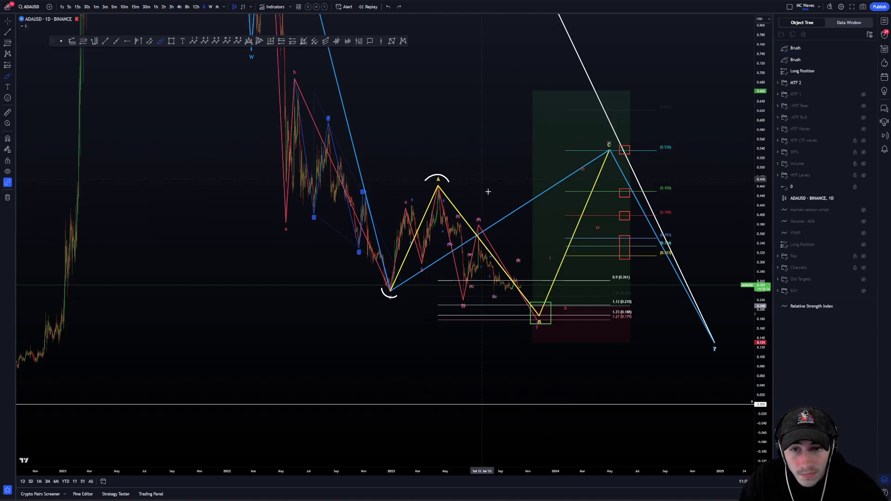
pyautogui.hotkey('ctrl', 'z')
pyautogui.hotkey('ctrl', 'z')
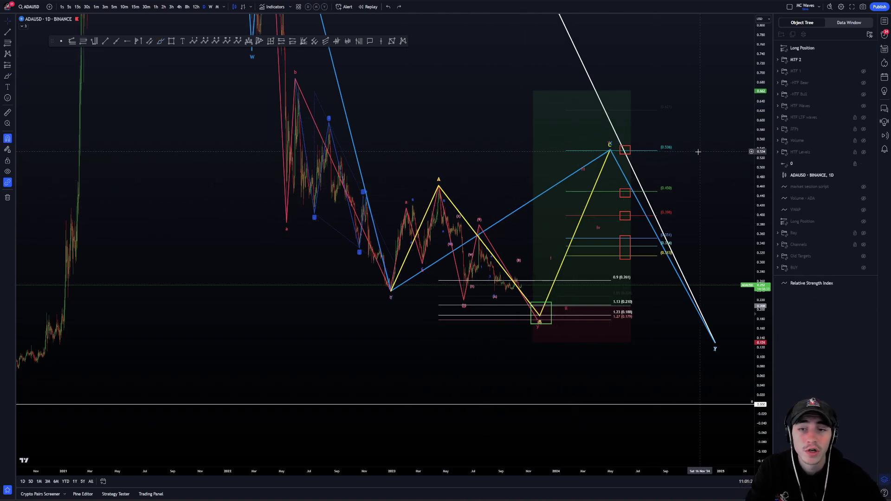
# - Show the MTF 1 group in place of MTF 2, and delete the long position from the chart
pyautogui.click(864, 60)
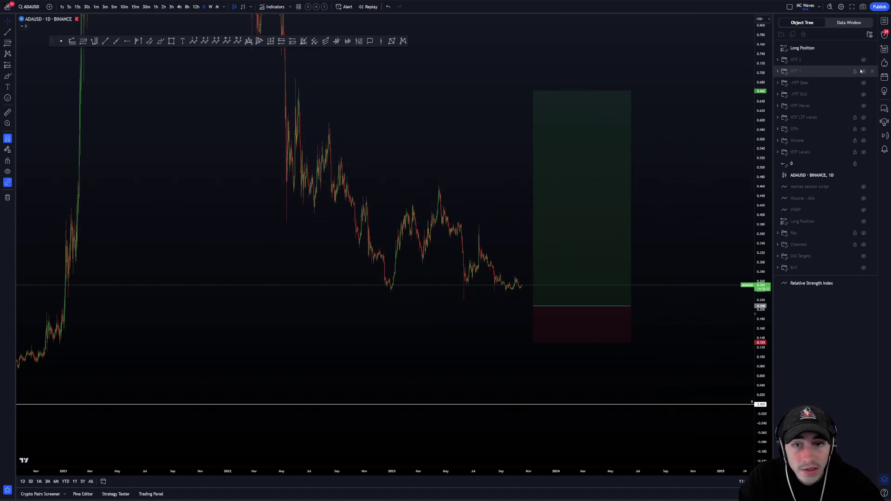
pyautogui.click(861, 71)
pyautogui.click(866, 71)
pyautogui.click(590, 181)
pyautogui.press('Delete')
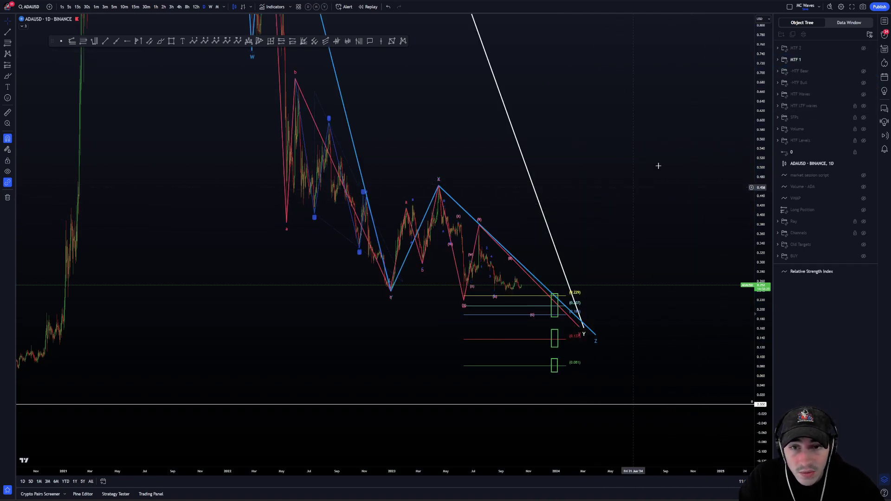
# - Show the HTF Levels, Volume and SFPs groups together with the MTF 1 count
pyautogui.moveTo(659, 166); pyautogui.dragTo(692, 108)
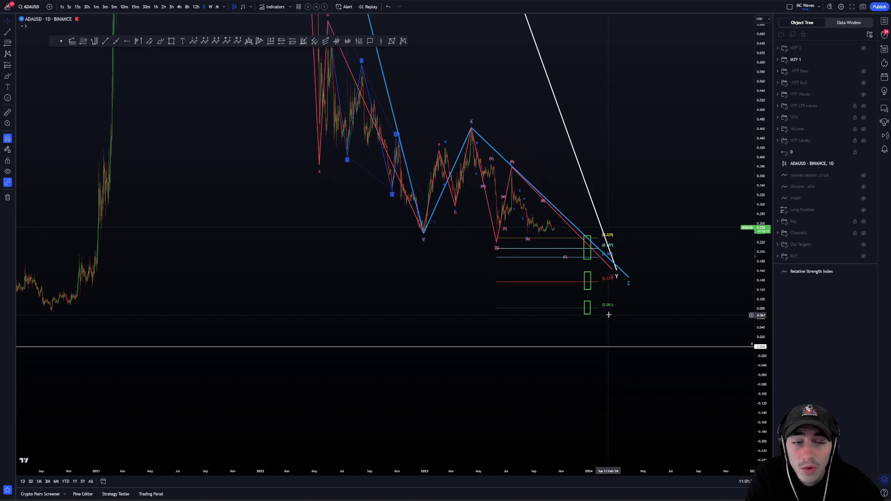
pyautogui.scroll(-4, 609, 314)
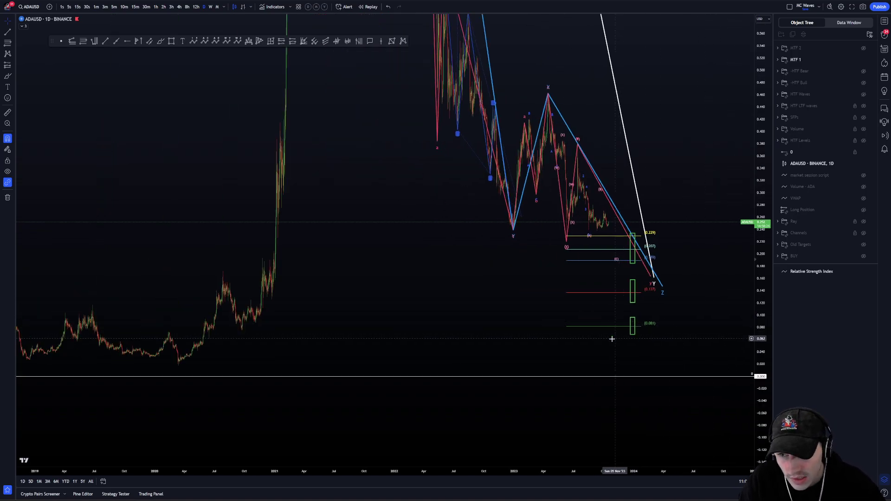
pyautogui.scroll(3, 672, 312)
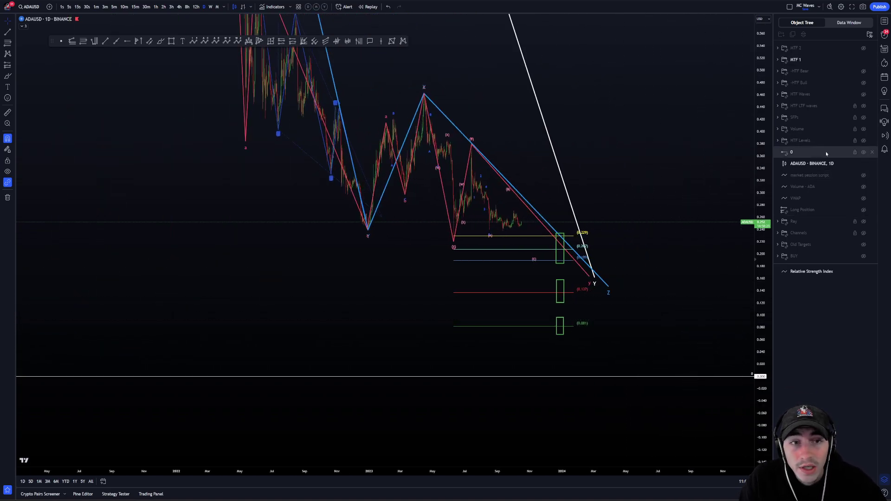
pyautogui.click(865, 141)
pyautogui.click(864, 129)
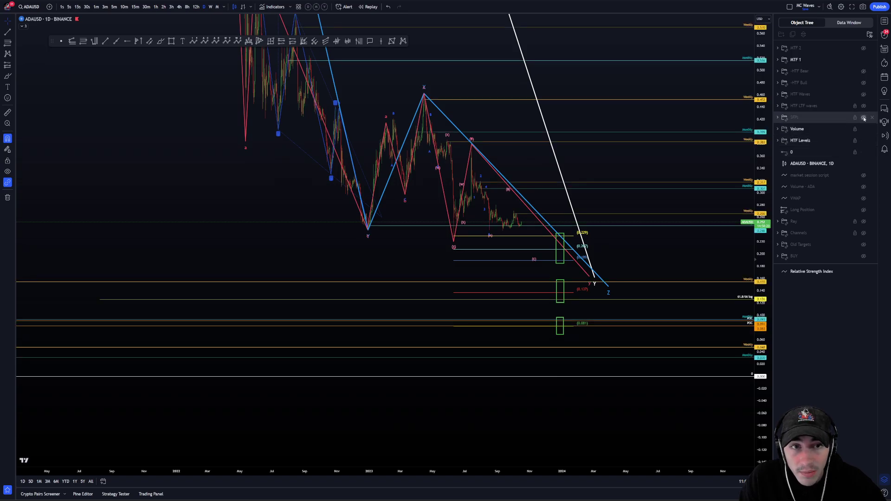
# - Brush a line along the mid-2023 low and a short down-and-up path toward the first green box, and undo both
pyautogui.scroll(-4, 716, 313)
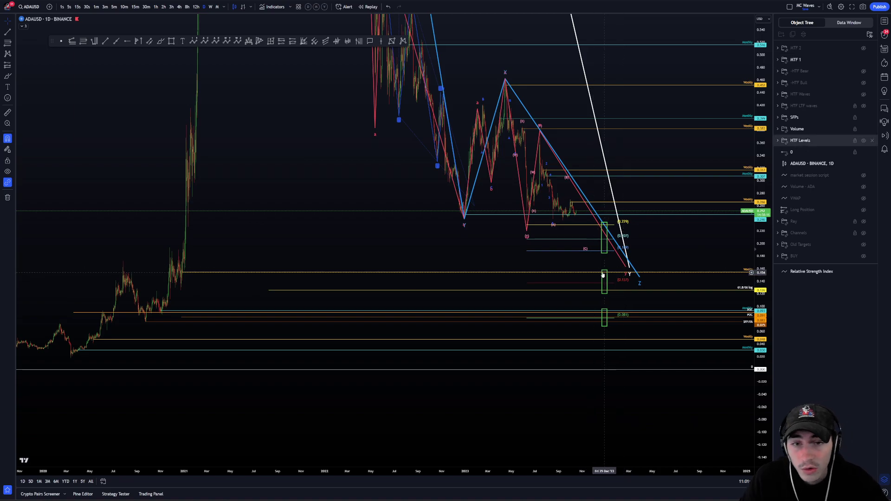
pyautogui.moveTo(732, 254); pyautogui.dragTo(734, 245)
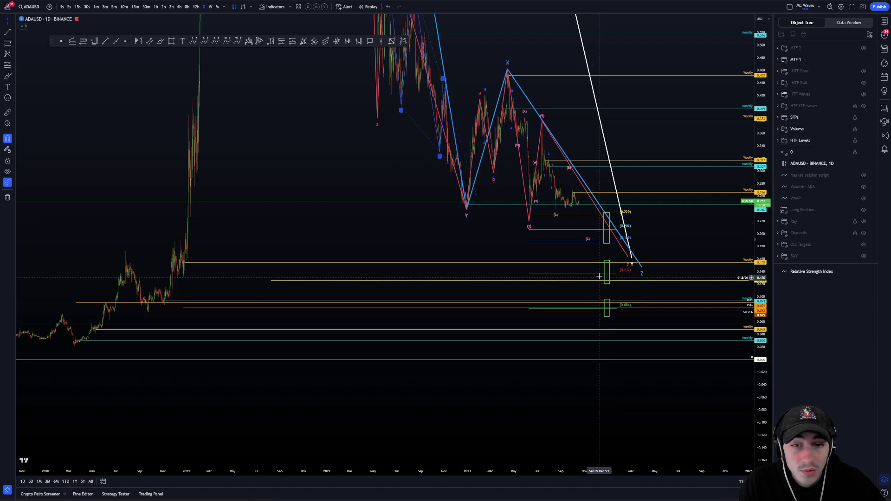
pyautogui.scroll(-3, 597, 241)
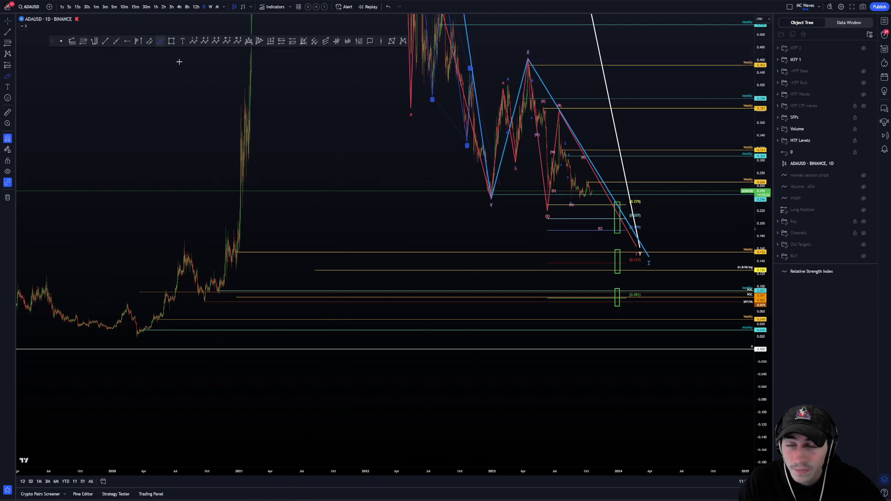
pyautogui.moveTo(538, 211)
pyautogui.mouseDown()
pyautogui.moveTo(575, 208)
pyautogui.moveTo(601, 224)
pyautogui.moveTo(597, 232)
pyautogui.mouseUp()
pyautogui.hotkey('ctrl', 'z')
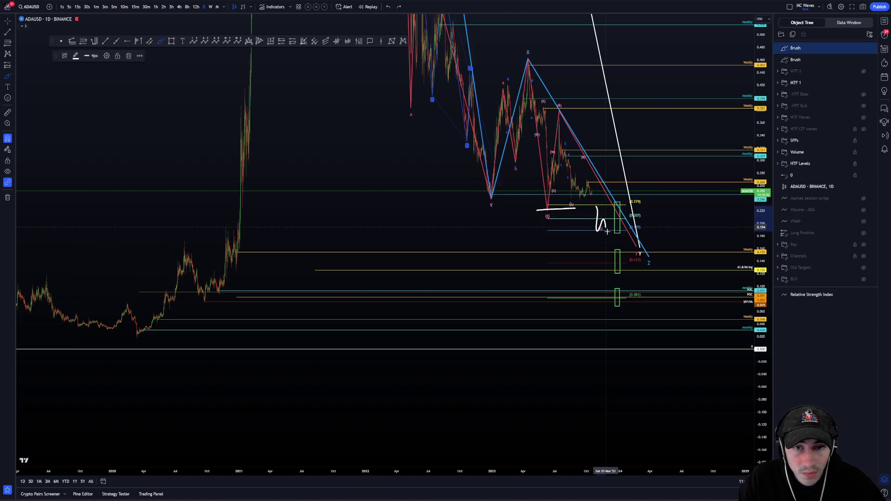
pyautogui.hotkey('ctrl', 'z')
pyautogui.hotkey('ctrl', 'z')
pyautogui.press('Escape')
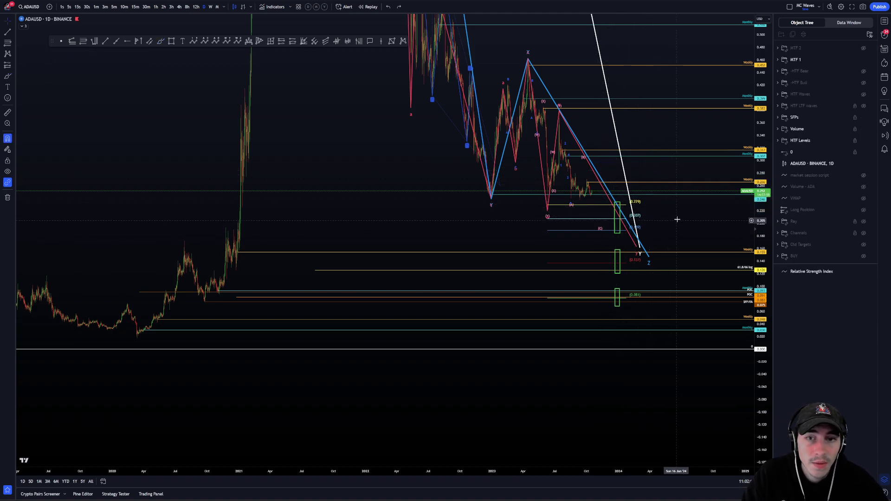
# - Examine the lower green target boxes against the Weekly, Monthly, POC and SFP levels on an enlarged price scale
pyautogui.moveTo(676, 218); pyautogui.dragTo(661, 213)
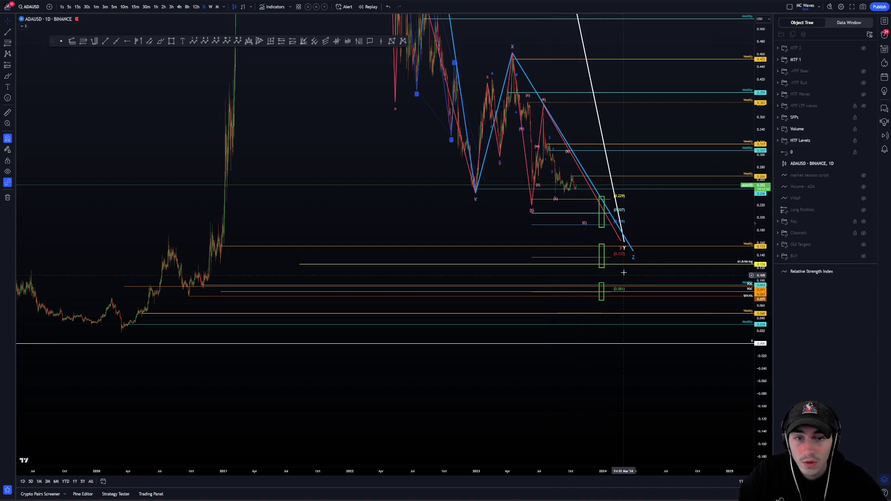
pyautogui.moveTo(646, 289); pyautogui.dragTo(652, 258)
pyautogui.moveTo(760, 317); pyautogui.dragTo(760, 172)
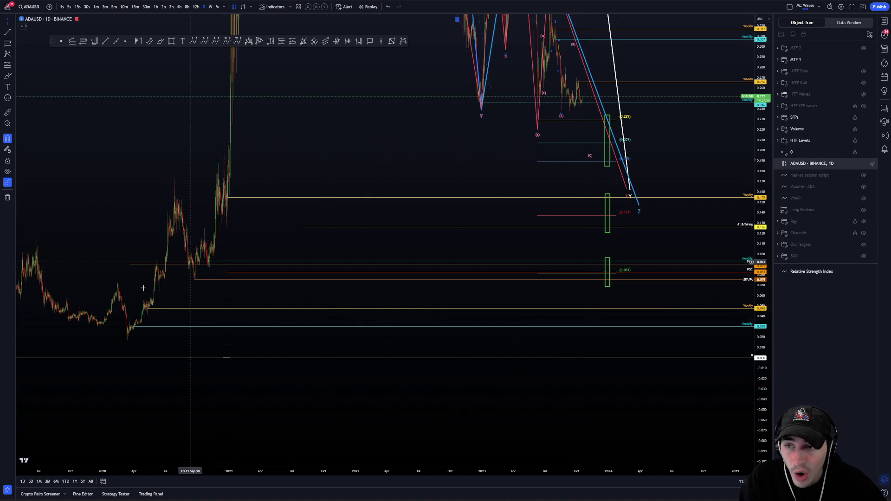
pyautogui.moveTo(489, 311); pyautogui.dragTo(443, 300)
pyautogui.scroll(-2, 578, 239)
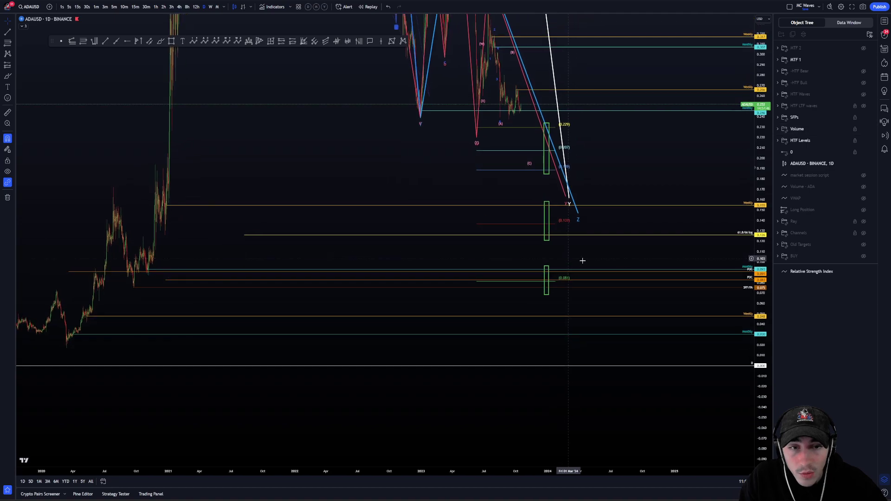
# - Brush a curve beside the lowest Weekly and Monthly levels below the green boxes, and undo it
pyautogui.scroll(-3, 692, 324)
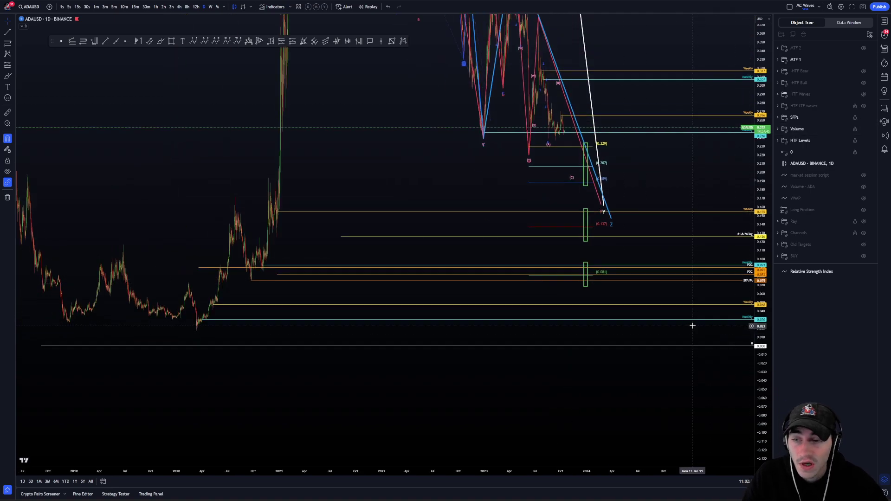
pyautogui.click(160, 41)
pyautogui.moveTo(627, 301); pyautogui.dragTo(626, 325)
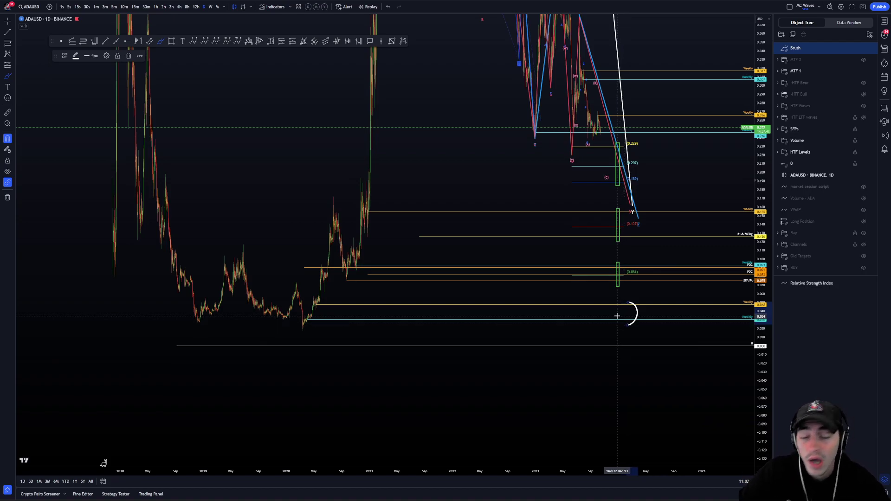
pyautogui.hotkey('ctrl', 'z')
pyautogui.click(629, 300)
pyautogui.hotkey('ctrl', 'z')
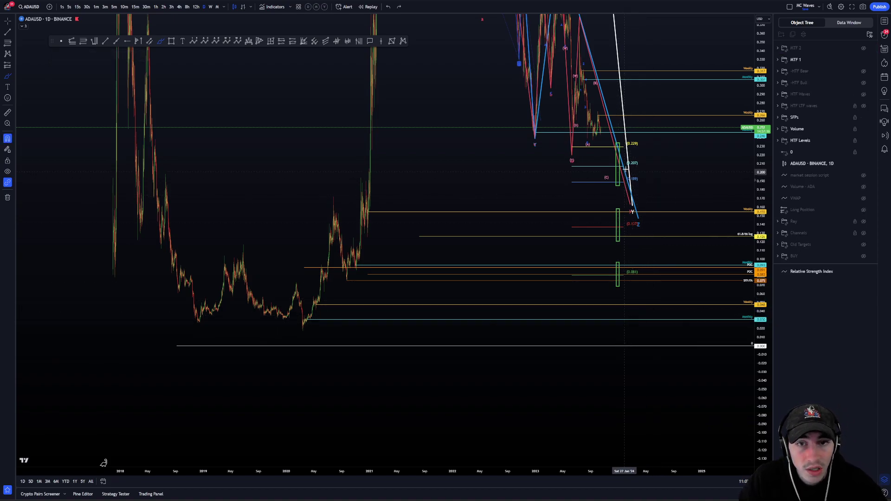
# - Try ending the blue wave Z at the mid-2023 low, and undo the move
pyautogui.moveTo(760, 193); pyautogui.dragTo(760, 318)
pyautogui.scroll(3, 659, 367)
pyautogui.rightClick(604, 335)
pyautogui.moveTo(549, 342); pyautogui.dragTo(587, 355)
pyautogui.scroll(3, 627, 367)
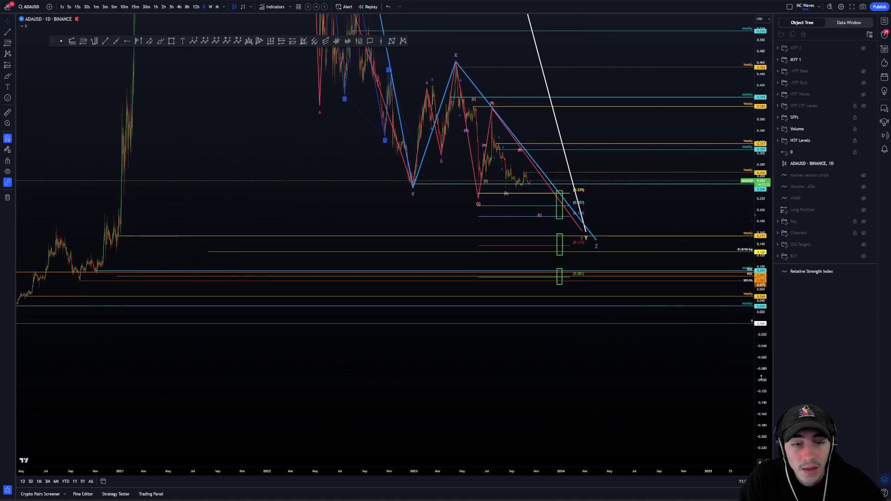
pyautogui.scroll(5, 661, 209)
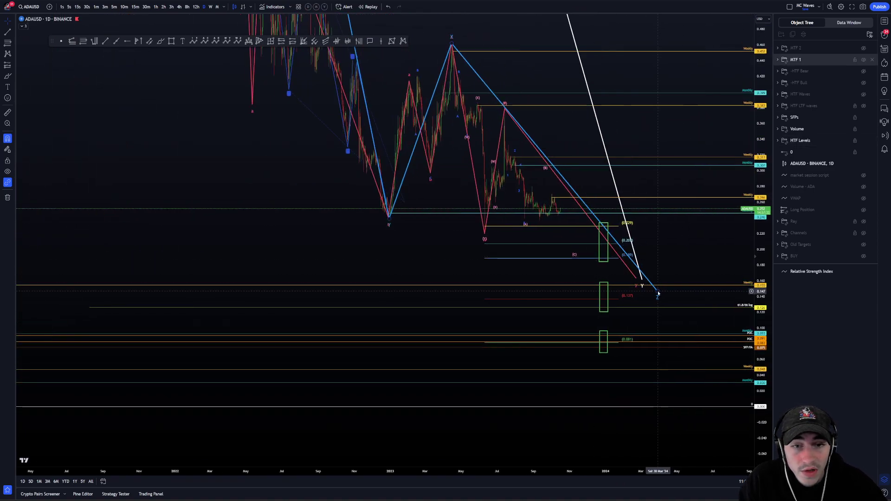
pyautogui.moveTo(658, 291); pyautogui.dragTo(486, 235)
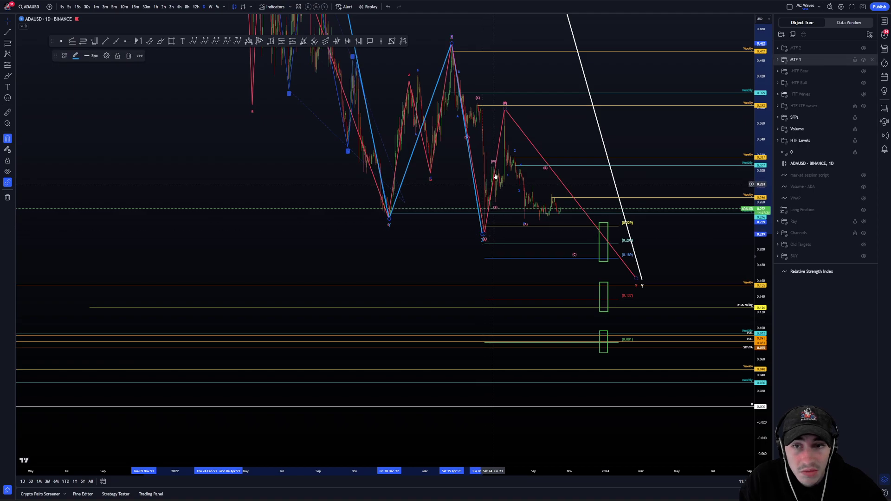
pyautogui.hotkey('ctrl', 'z')
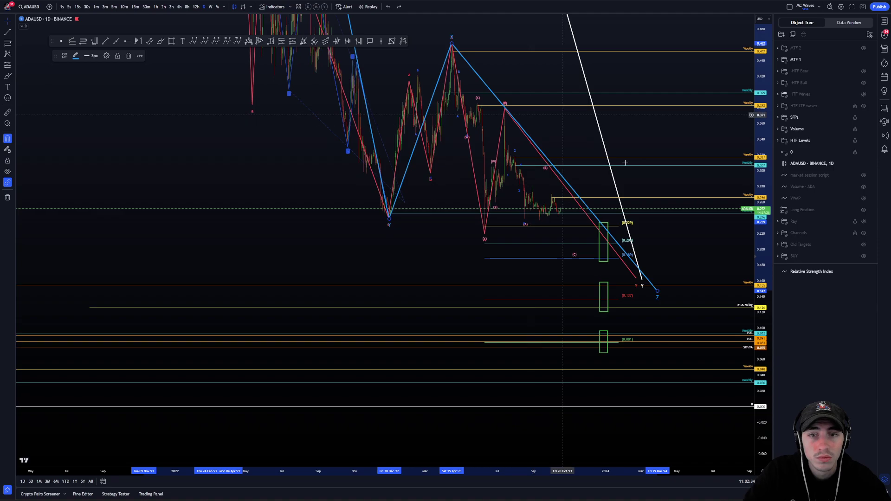
# - Hide the Volume, SFPs and HTF Levels groups so the MTF 1 count stands alone
pyautogui.moveTo(685, 255); pyautogui.dragTo(655, 264)
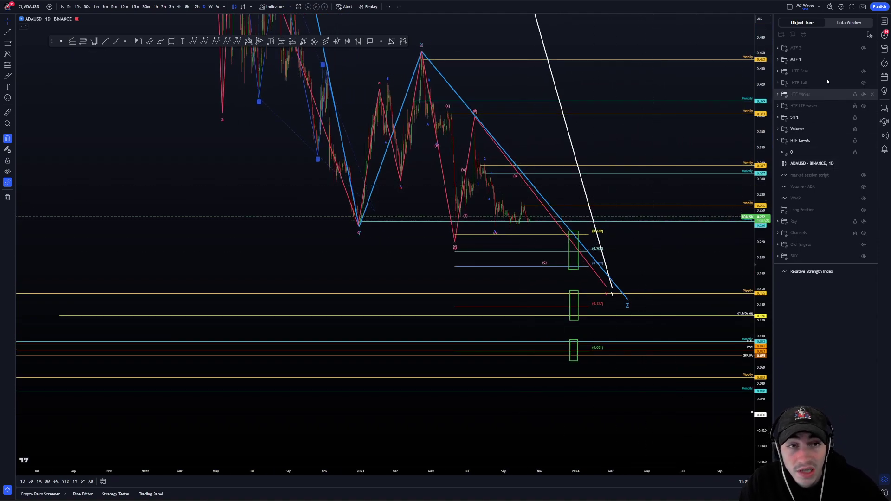
pyautogui.click(865, 140)
pyautogui.click(863, 129)
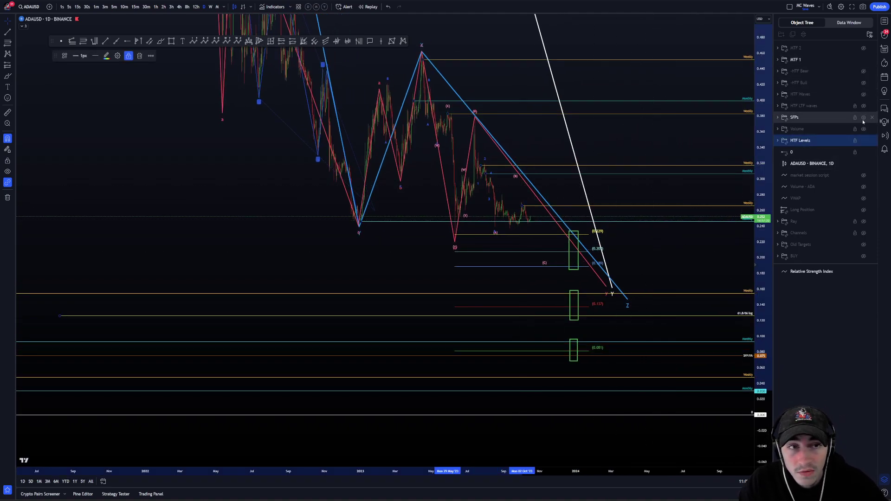
pyautogui.click(863, 118)
pyautogui.click(863, 140)
pyautogui.scroll(2, 696, 251)
pyautogui.moveTo(669, 248); pyautogui.dragTo(725, 262)
pyautogui.scroll(3, 725, 262)
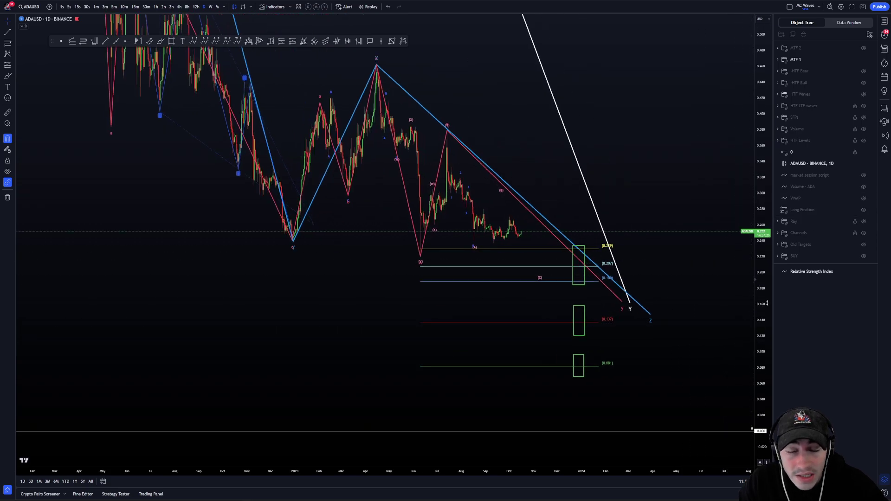
# - Brush the stepped decline from the July 2023 high into (A) and an A-B-C path down to the blue 0.189 target line
pyautogui.click(158, 50)
pyautogui.click(160, 41)
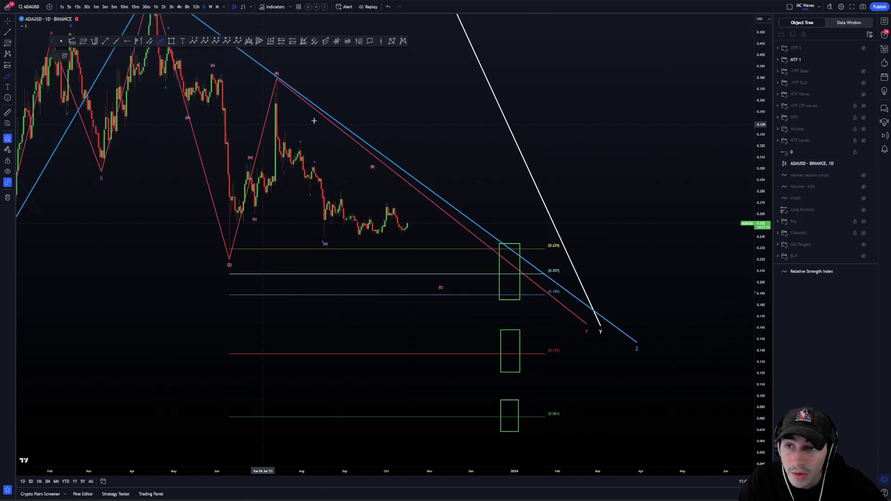
pyautogui.moveTo(276, 83)
pyautogui.mouseDown()
pyautogui.moveTo(279, 138)
pyautogui.moveTo(315, 191)
pyautogui.moveTo(325, 226)
pyautogui.mouseUp()
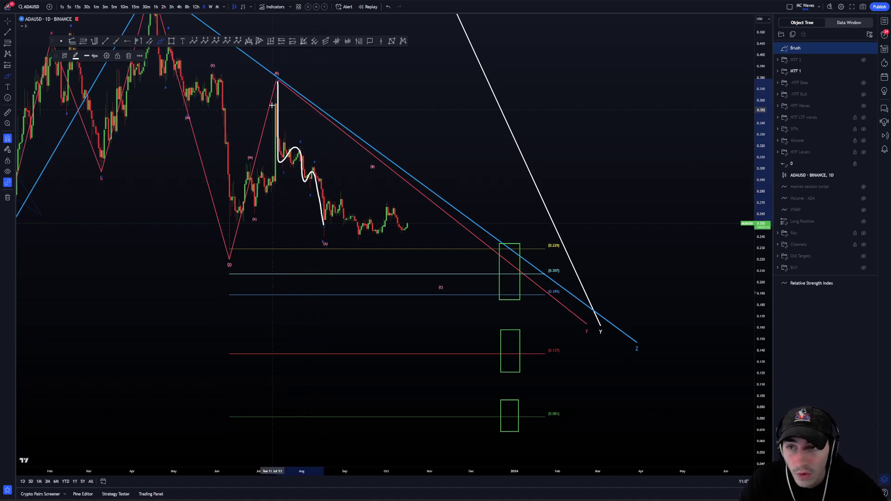
pyautogui.moveTo(274, 83)
pyautogui.mouseDown()
pyautogui.moveTo(324, 232)
pyautogui.moveTo(380, 175)
pyautogui.moveTo(427, 295)
pyautogui.mouseUp()
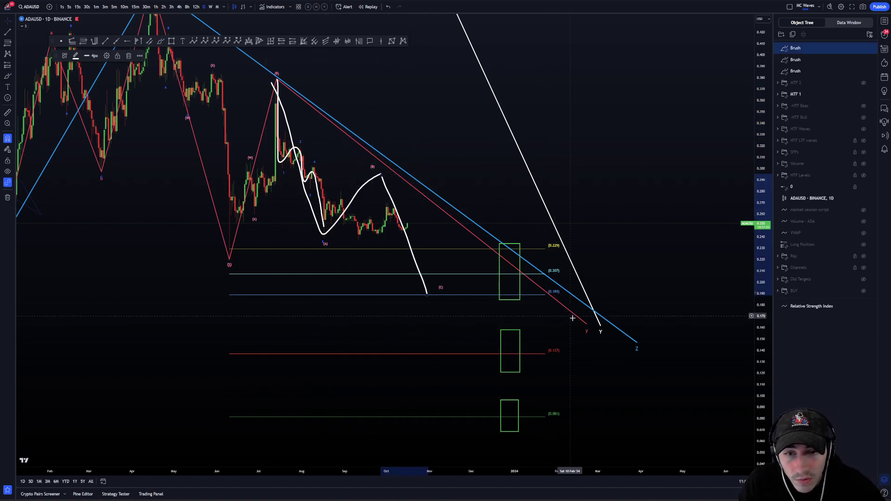
# - Move the endpoint of red wave Y to about 0.169 in mid-November 2023, and delete the three brush strokes
pyautogui.moveTo(586, 324); pyautogui.dragTo(454, 318)
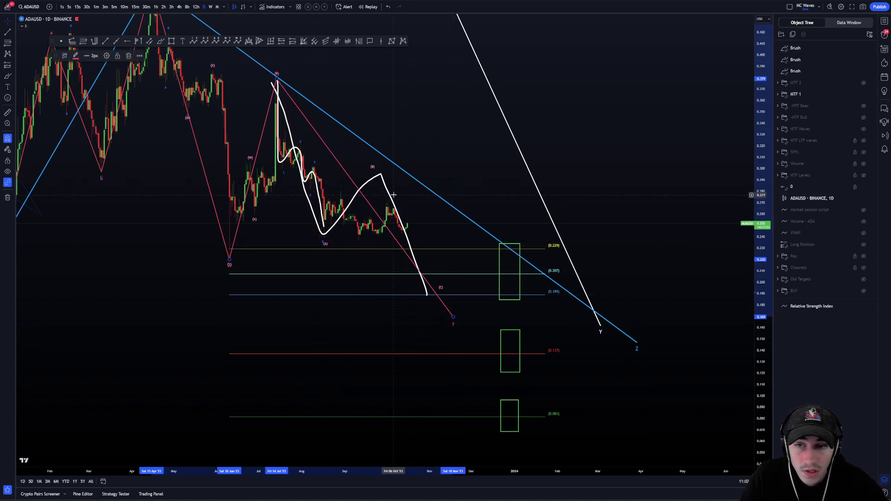
pyautogui.click(391, 194)
pyautogui.press('Delete')
pyautogui.click(365, 185)
pyautogui.press('Delete')
pyautogui.click(319, 192)
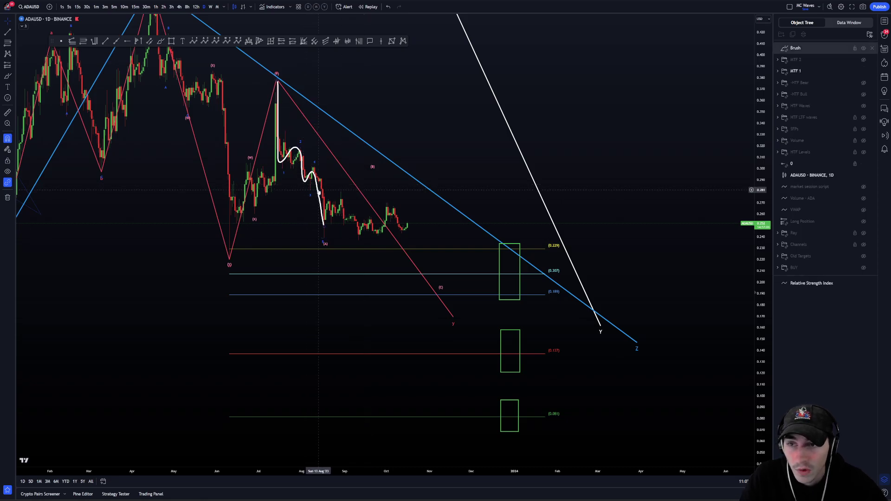
pyautogui.press('Delete')
pyautogui.rightClick(405, 193)
pyautogui.moveTo(407, 168); pyautogui.dragTo(371, 143)
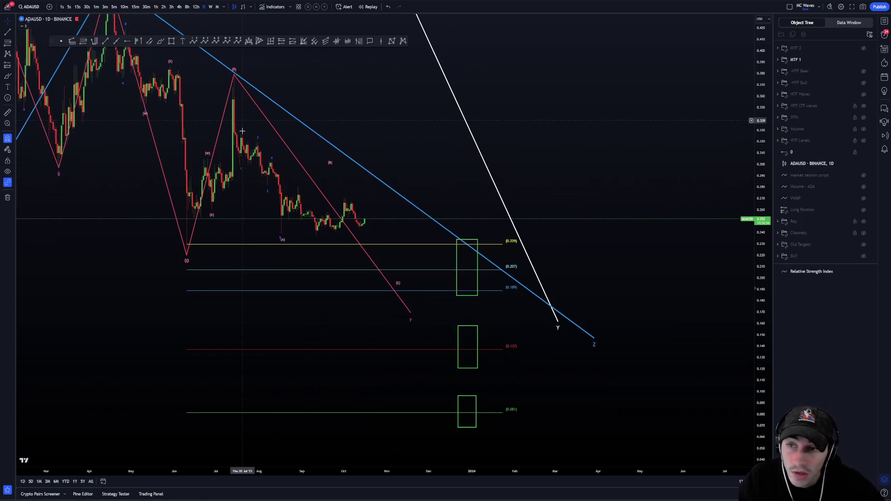
# - Move the endpoint of red wave Y to about 0.178 on 11 December 2023
pyautogui.moveTo(619, 156); pyautogui.dragTo(638, 158)
pyautogui.scroll(-2, 603, 185)
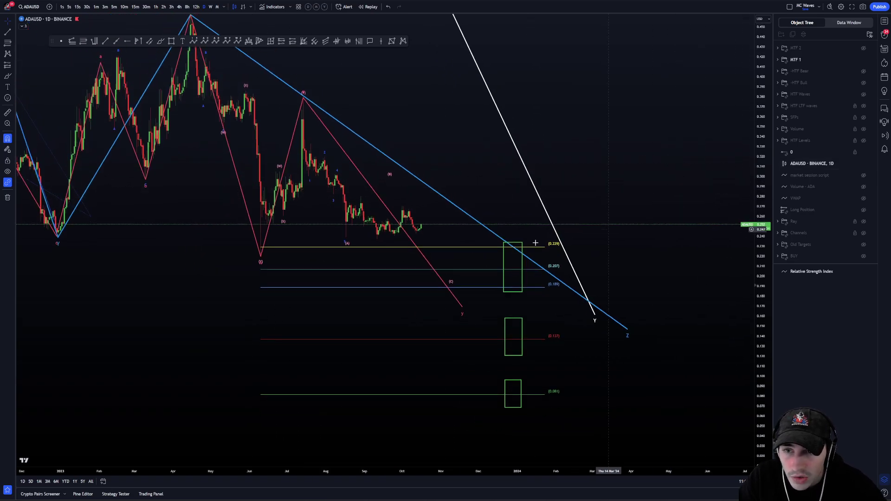
pyautogui.moveTo(462, 307); pyautogui.dragTo(492, 298)
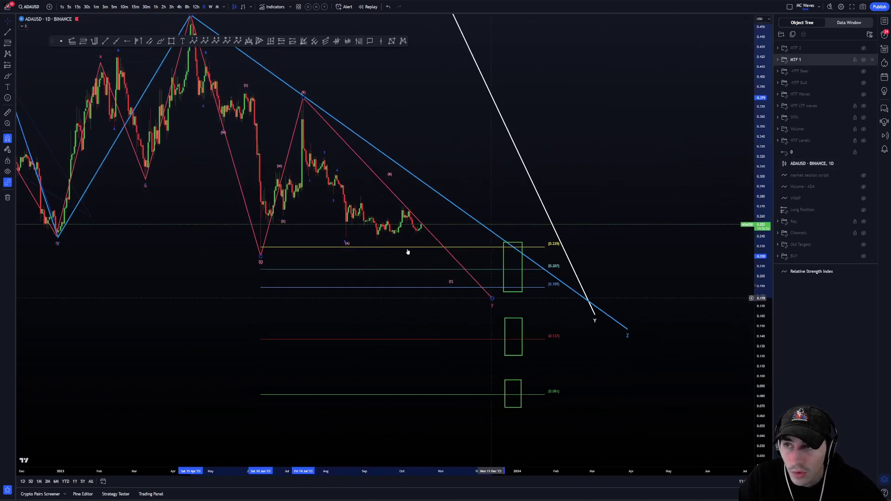
# - Try ending blue wave Z near the mid-2023 low with the red wave count deleted, and undo both changes
pyautogui.moveTo(627, 330); pyautogui.dragTo(260, 257)
pyautogui.click(339, 136)
pyautogui.press('Delete')
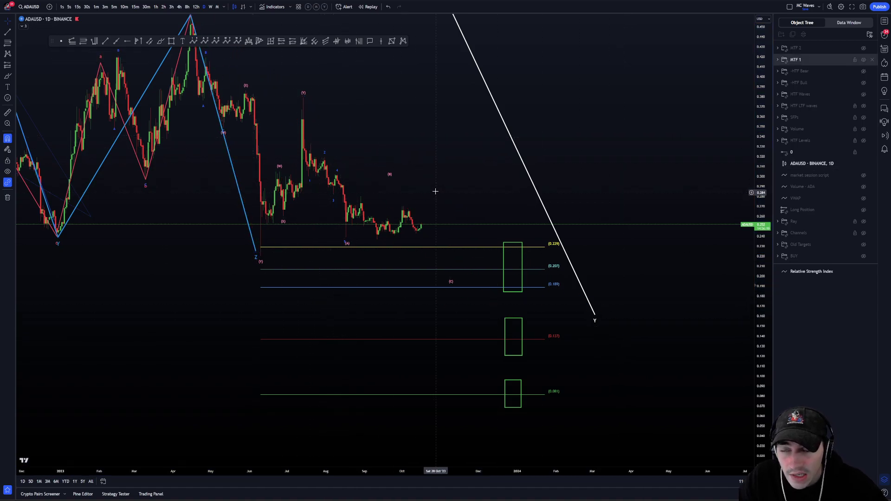
pyautogui.hotkey('ctrl', 'z')
pyautogui.hotkey('ctrl', 'z')
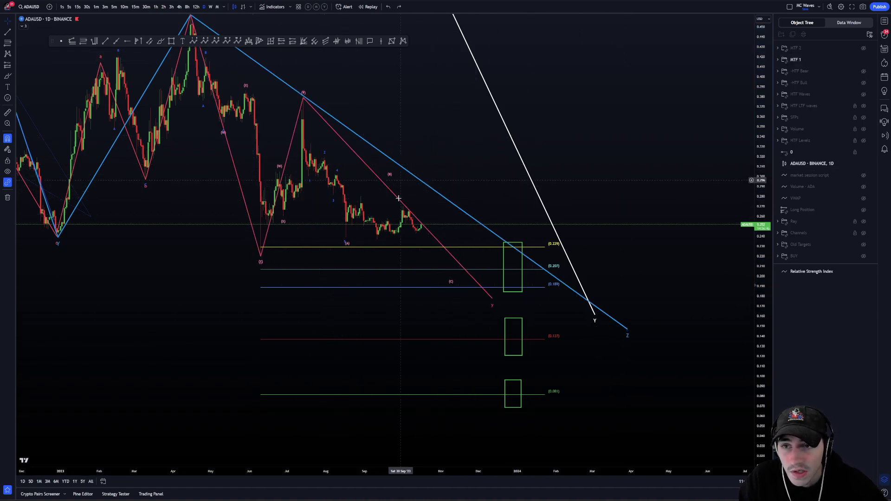
# - Shift the (B) label to about 0.284 in late October 2023, and draw a Fib Retracement between the (A) low and the July 2023 high
pyautogui.moveTo(390, 182); pyautogui.dragTo(418, 188)
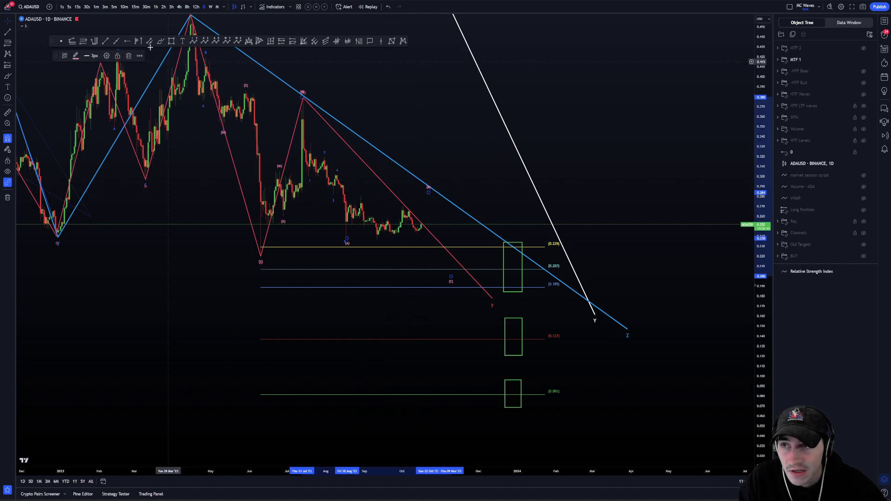
pyautogui.click(83, 42)
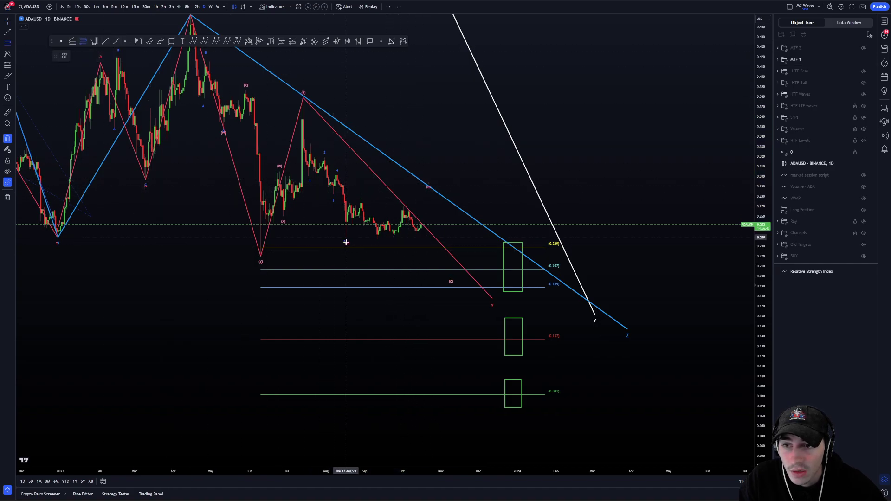
pyautogui.click(347, 243)
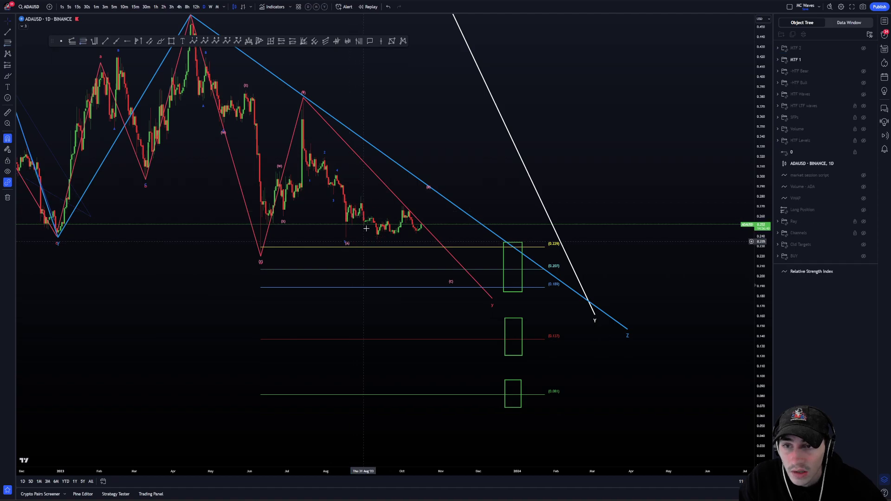
pyautogui.click(83, 40)
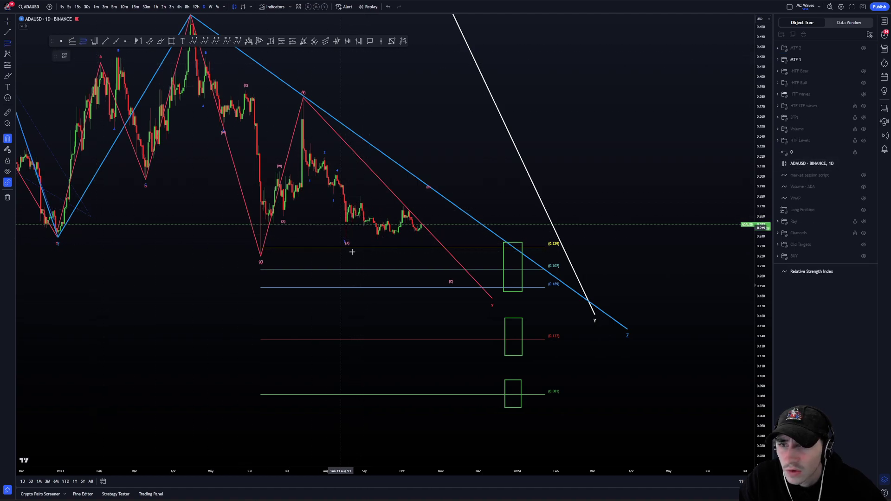
pyautogui.click(345, 241)
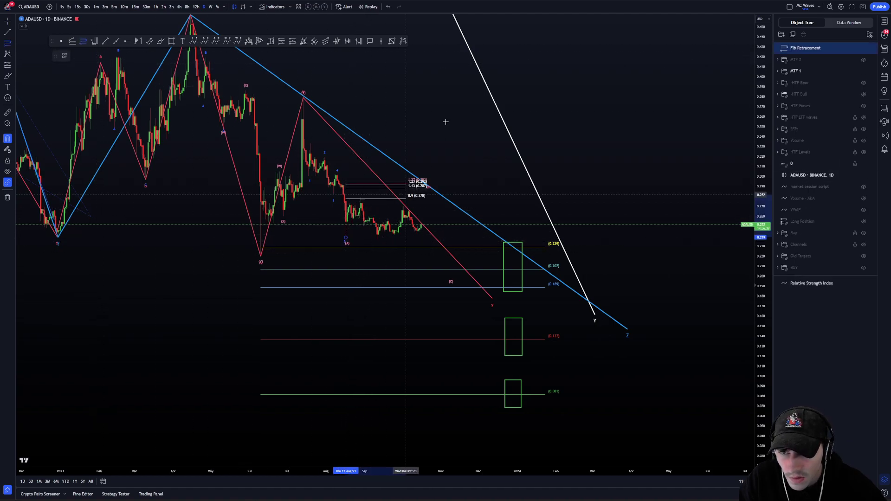
pyautogui.click(477, 98)
pyautogui.rightClick(477, 98)
pyautogui.click(558, 149)
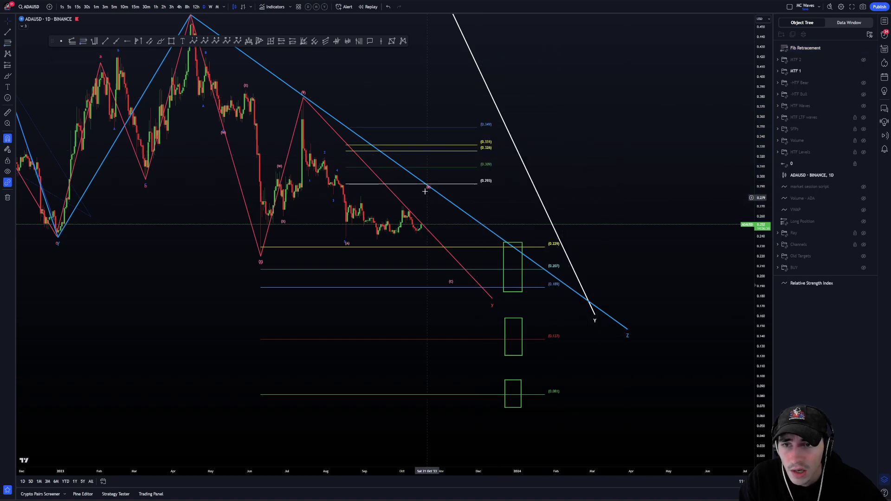
# - Move the (B) label to about 0.278 in early October 2023, and delete the Fib Retracement
pyautogui.moveTo(429, 193)
pyautogui.mouseDown()
pyautogui.moveTo(432, 199)
pyautogui.moveTo(413, 199)
pyautogui.mouseUp()
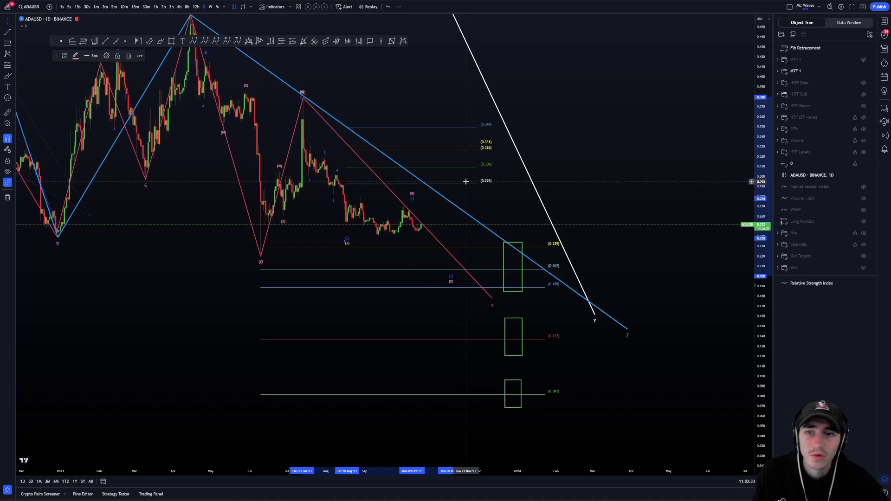
pyautogui.click(467, 182)
pyautogui.press('Delete')
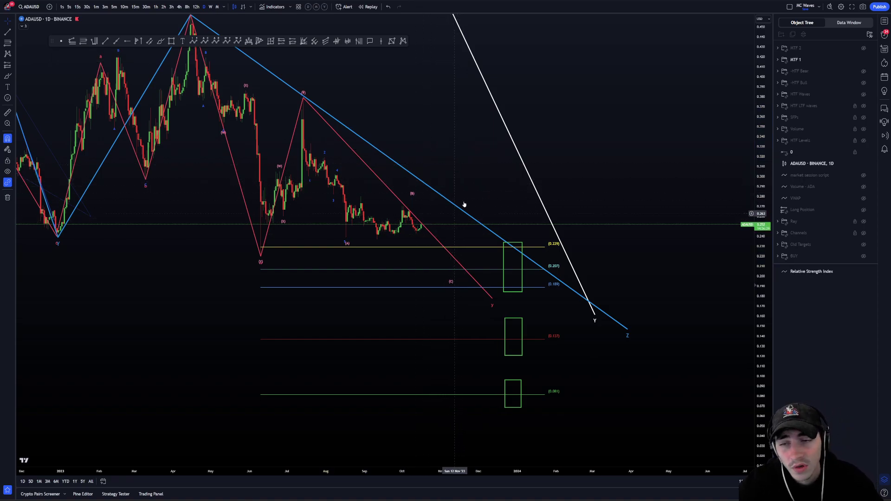
pyautogui.moveTo(464, 205); pyautogui.dragTo(451, 192)
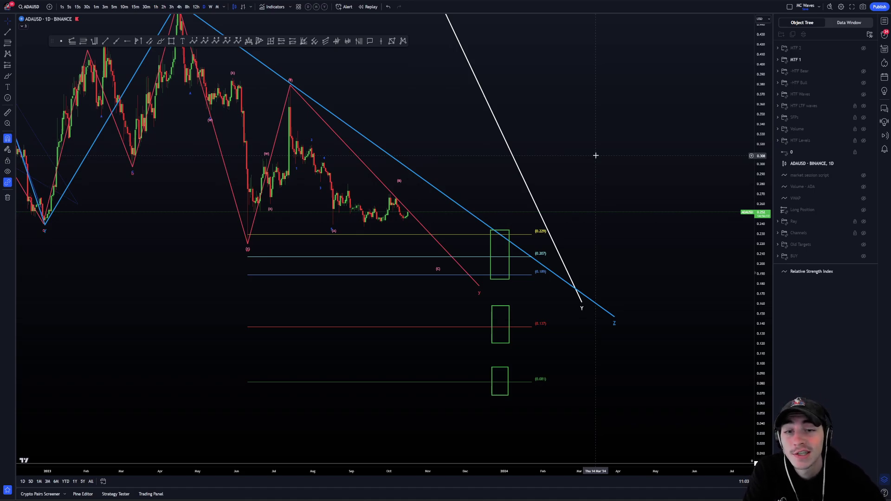
# - Open the ADAUSDT.P chart from the Alts watchlist and examine its red target boxes, Weekly and Monthly levels and descending channel
pyautogui.click(887, 23)
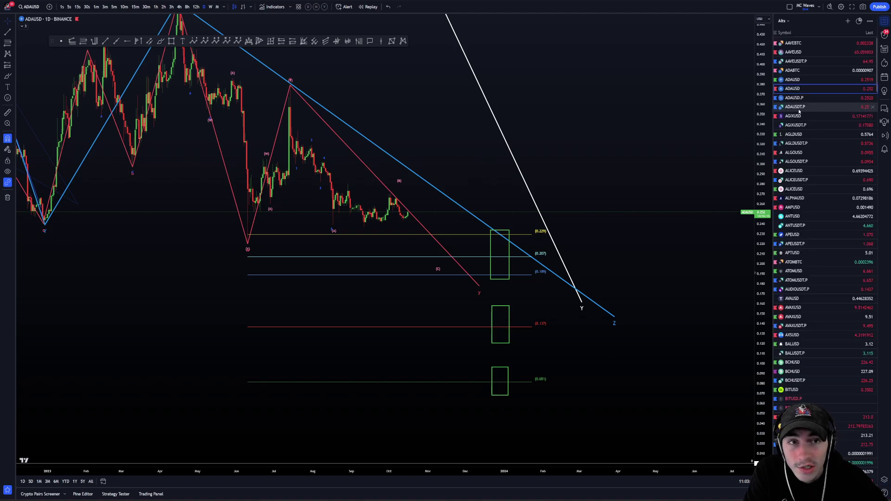
pyautogui.click(792, 107)
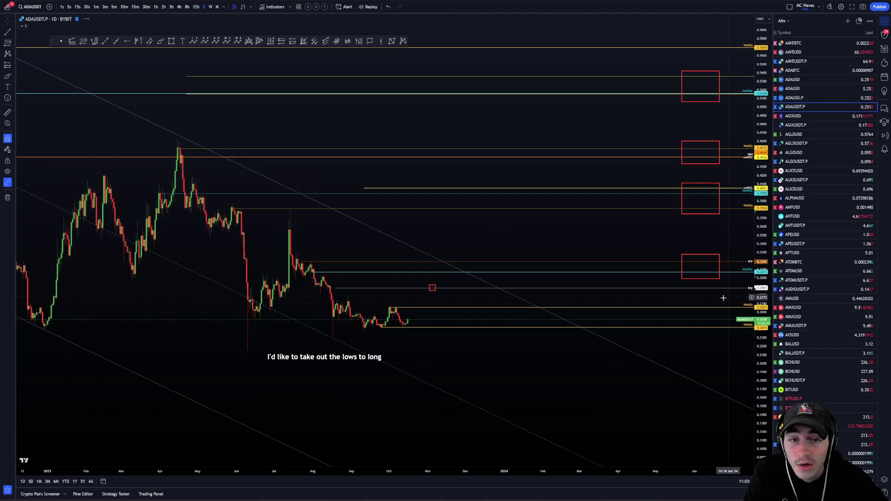
pyautogui.moveTo(621, 362); pyautogui.dragTo(547, 351)
pyautogui.scroll(-1, 678, 330)
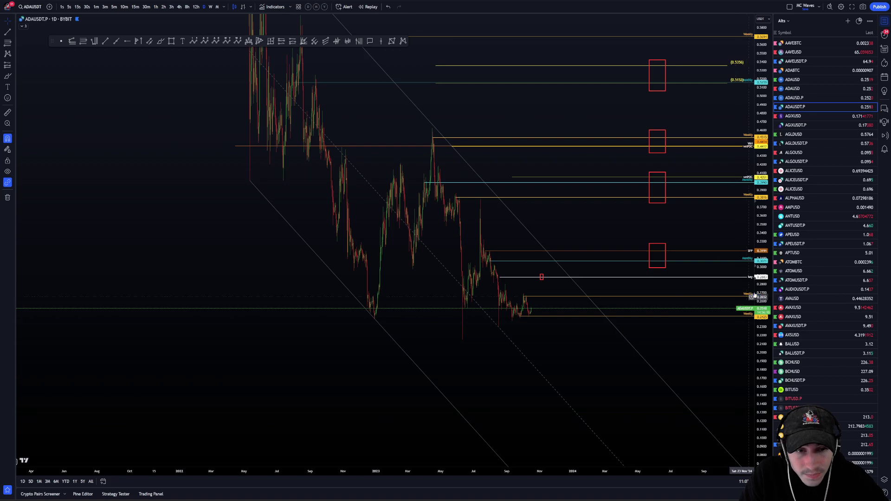
pyautogui.moveTo(762, 296); pyautogui.dragTo(762, 366)
pyautogui.moveTo(701, 358); pyautogui.dragTo(648, 351)
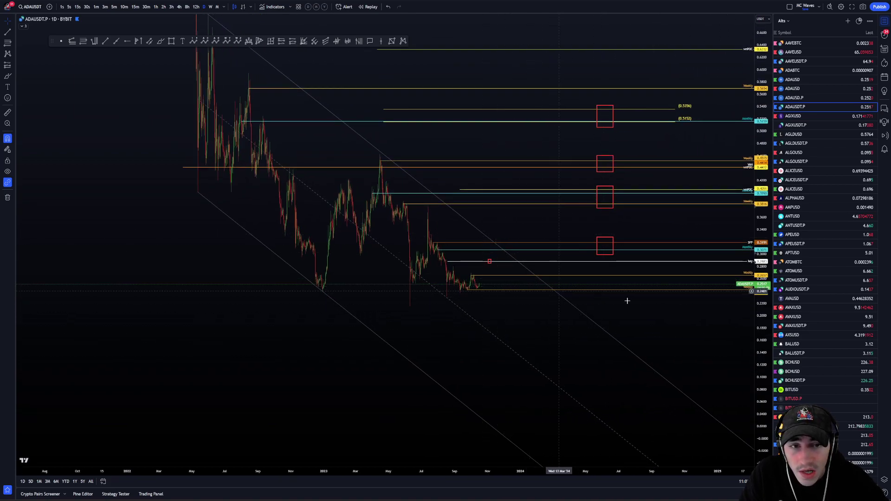
pyautogui.scroll(2, 697, 325)
pyautogui.moveTo(763, 402); pyautogui.dragTo(763, 300)
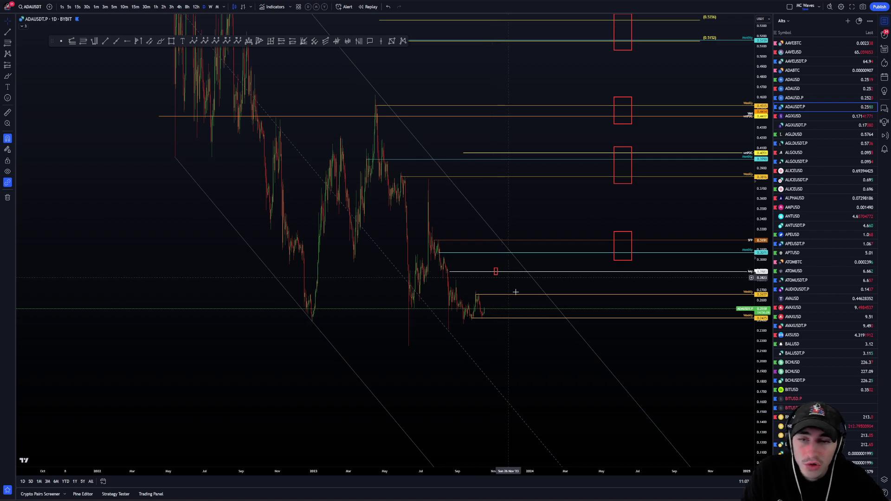
pyautogui.rightClick(509, 283)
pyautogui.click(501, 283)
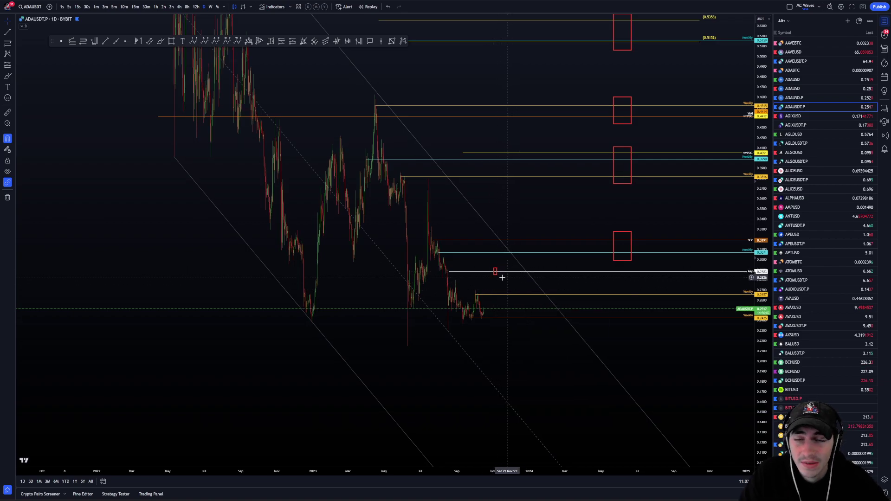
# - Try brush strokes beside the upper red target boxes, and undo them
pyautogui.moveTo(670, 359); pyautogui.dragTo(597, 399)
pyautogui.scroll(-1, 659, 353)
pyautogui.moveTo(758, 293); pyautogui.dragTo(758, 339)
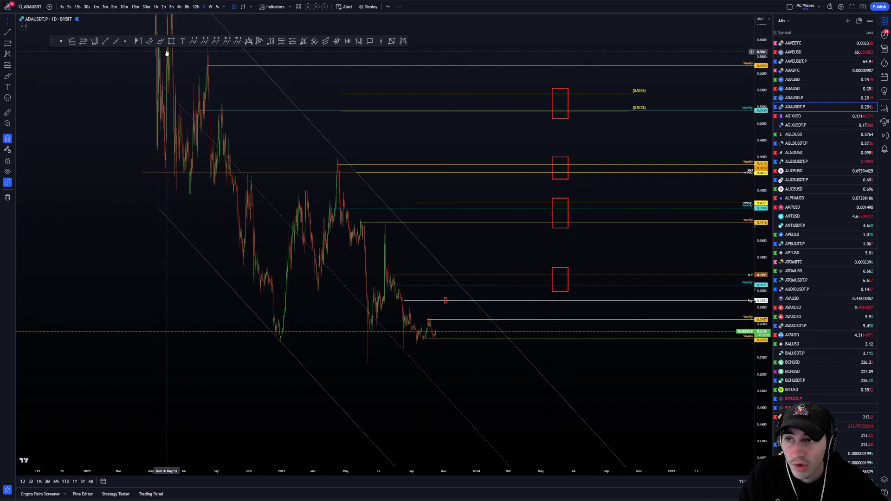
pyautogui.moveTo(577, 231); pyautogui.dragTo(588, 162)
pyautogui.moveTo(577, 117); pyautogui.dragTo(582, 89)
pyautogui.hotkey('ctrl', 'z')
pyautogui.hotkey('ctrl', 'z')
pyautogui.hotkey('ctrl', 'z')
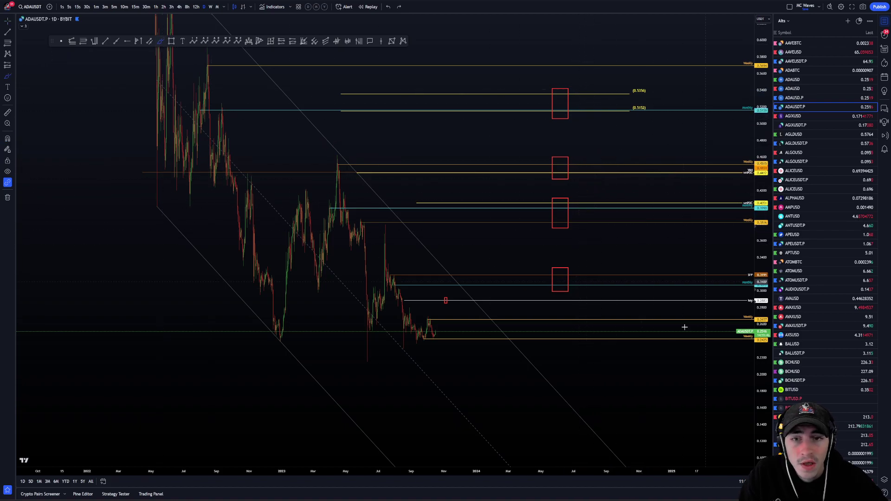
pyautogui.hotkey('ctrl', 'z')
# - Try a short brush mark over the April 2023 high near 0.46, and undo it
pyautogui.moveTo(332, 134); pyautogui.dragTo(346, 134)
pyautogui.moveTo(567, 139); pyautogui.dragTo(569, 159)
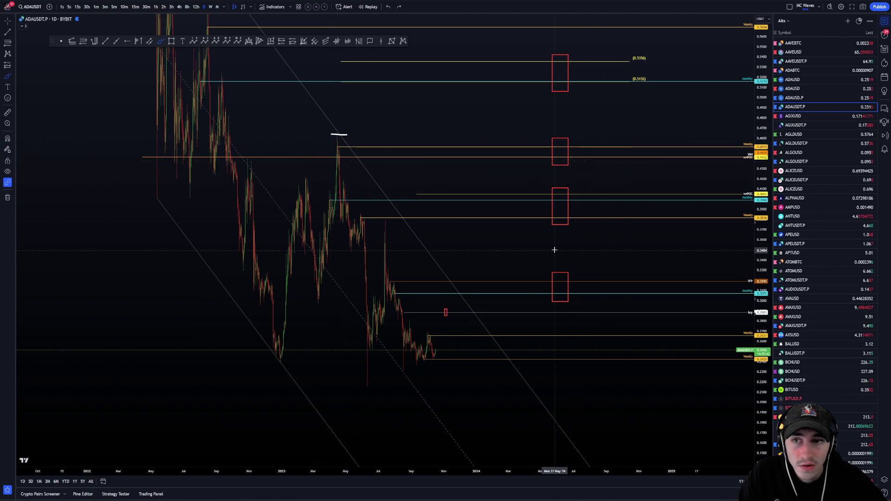
pyautogui.hotkey('ctrl', 'z')
pyautogui.moveTo(763, 122); pyautogui.dragTo(763, 293)
pyautogui.press('Escape')
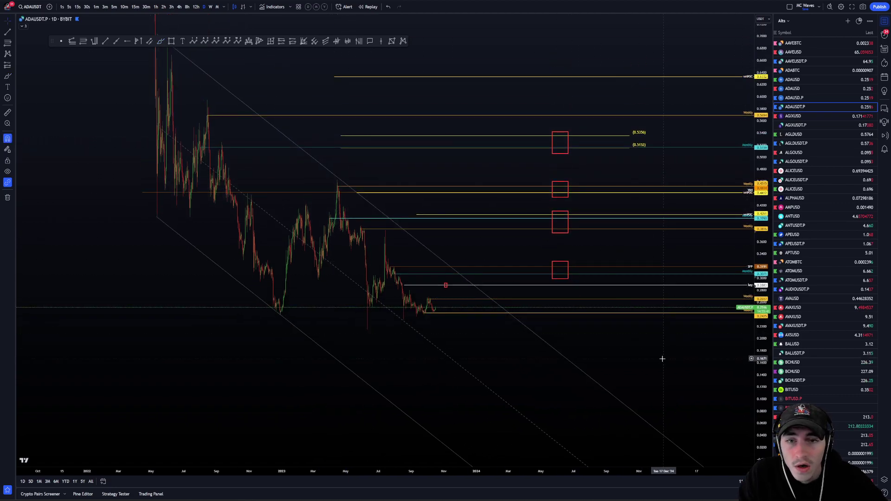
# - Brush the decline from the April 2023 high to the June 2023 low, with a small hook under the low
pyautogui.moveTo(699, 357); pyautogui.dragTo(690, 360)
pyautogui.scroll(-3, 691, 360)
pyautogui.scroll(2, 588, 319)
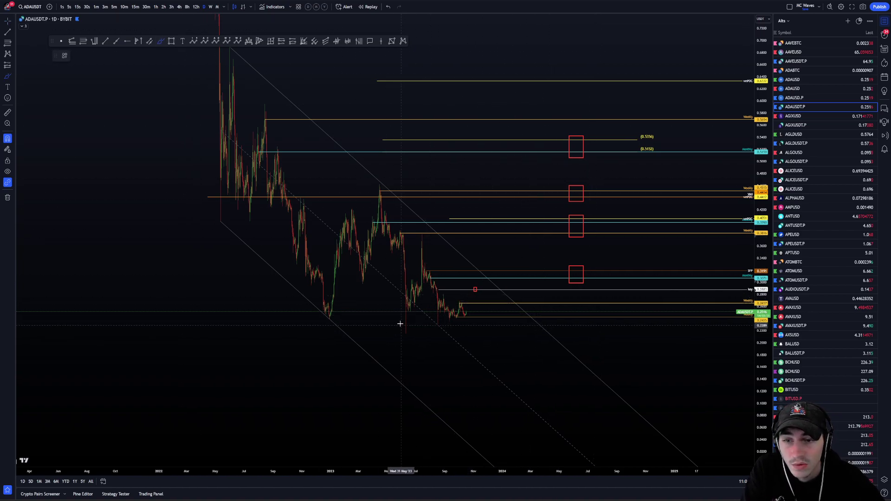
pyautogui.moveTo(401, 325); pyautogui.dragTo(413, 336)
pyautogui.moveTo(379, 187)
pyautogui.mouseDown()
pyautogui.moveTo(390, 297)
pyautogui.moveTo(408, 335)
pyautogui.moveTo(421, 252)
pyautogui.mouseUp()
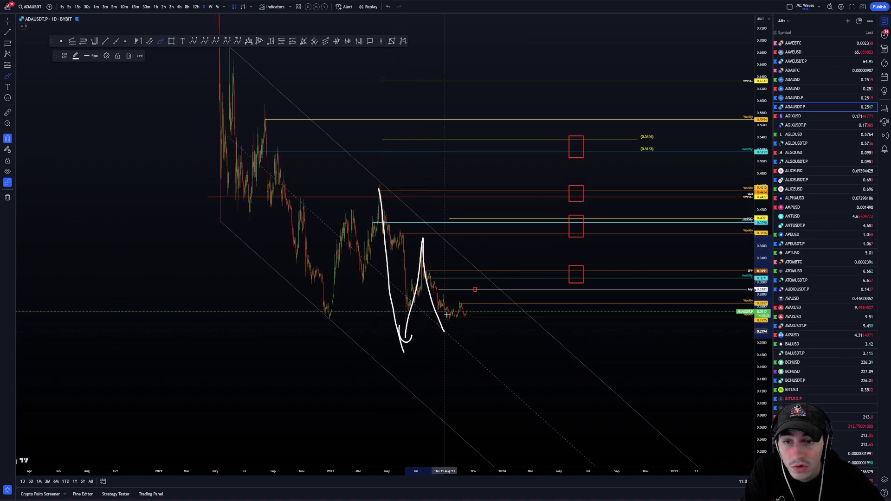
# - Try a brushed rally path to about 0.61 with marks over the channel's descending highs, and undo these strokes
pyautogui.moveTo(447, 315)
pyautogui.mouseDown()
pyautogui.moveTo(483, 133)
pyautogui.moveTo(569, 97)
pyautogui.mouseUp()
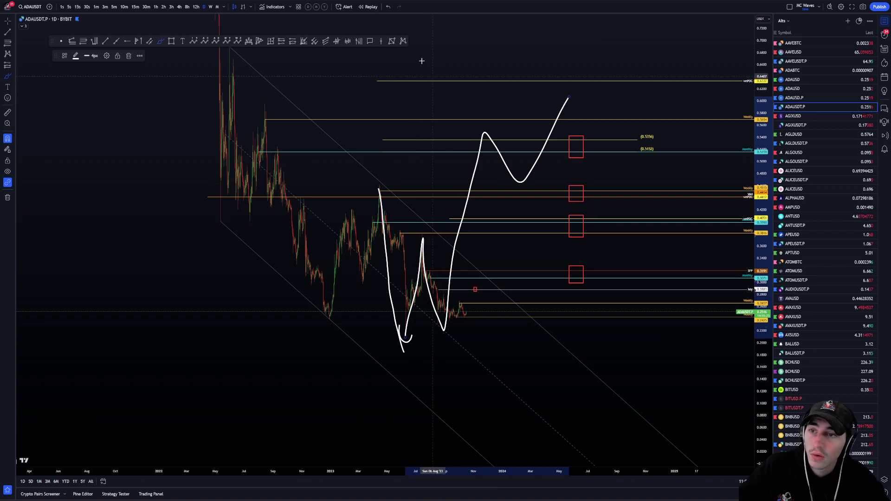
pyautogui.moveTo(362, 174); pyautogui.dragTo(396, 180)
pyautogui.moveTo(244, 101); pyautogui.dragTo(279, 114)
pyautogui.moveTo(207, 55); pyautogui.dragTo(243, 73)
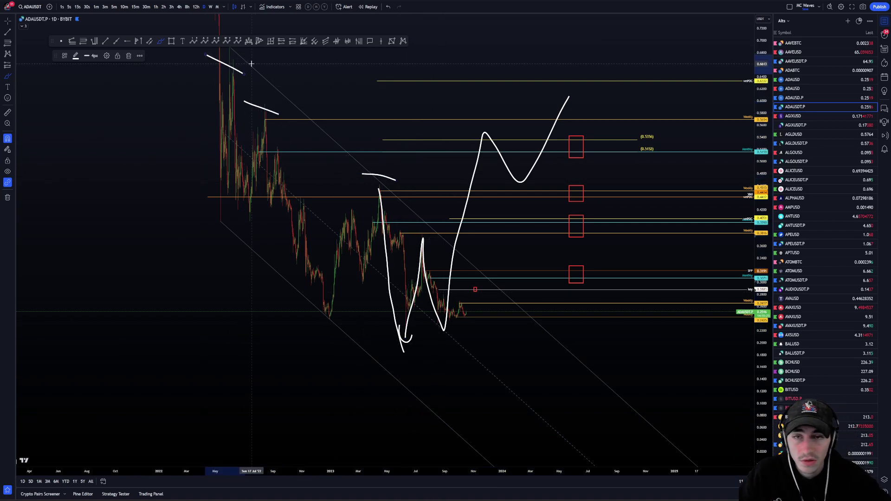
pyautogui.hotkey('ctrl', 'z')
pyautogui.hotkey('ctrl', 'z')
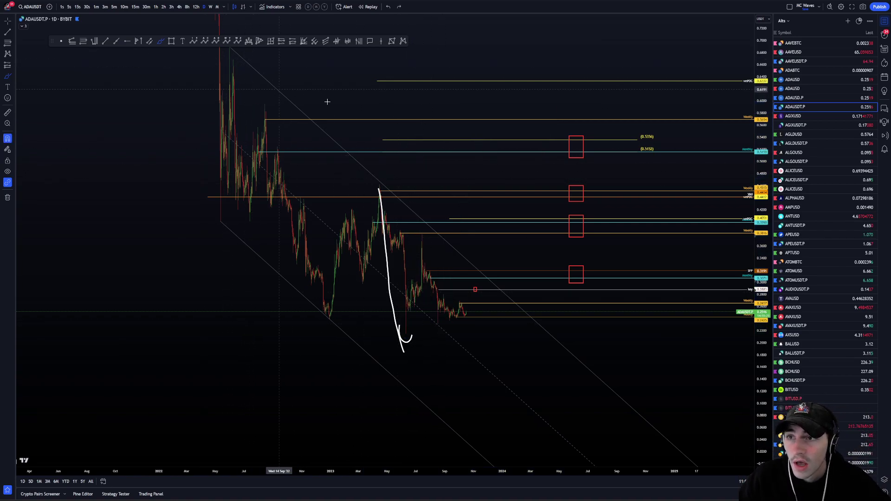
# - Brush a projected path from the 2023 lows up to about 0.71, down to 0.57, up to 0.77 and down to 0.44
pyautogui.scroll(-2, 654, 148)
pyautogui.moveTo(762, 147); pyautogui.dragTo(761, 262)
pyautogui.moveTo(479, 307)
pyautogui.mouseDown()
pyautogui.moveTo(509, 299)
pyautogui.moveTo(612, 92)
pyautogui.moveTo(621, 113)
pyautogui.moveTo(653, 130)
pyautogui.moveTo(670, 70)
pyautogui.moveTo(683, 195)
pyautogui.mouseUp()
pyautogui.click(336, 99)
pyautogui.hotkey('ctrl', 'z')
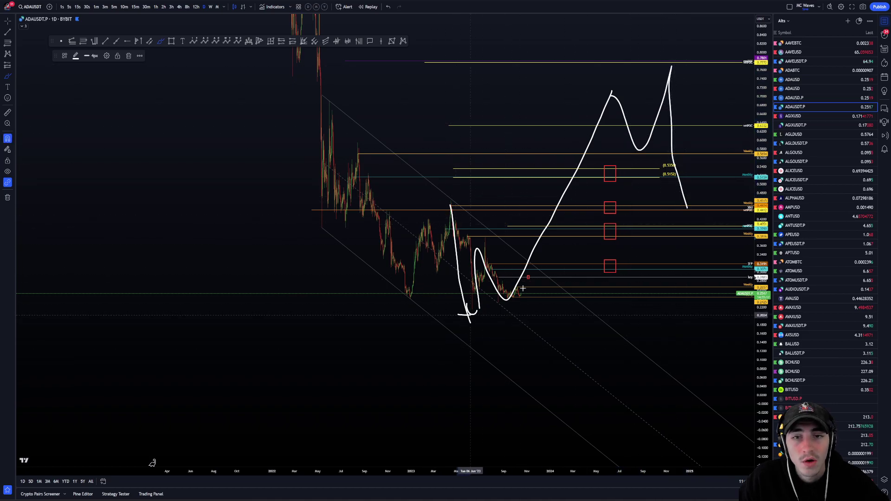